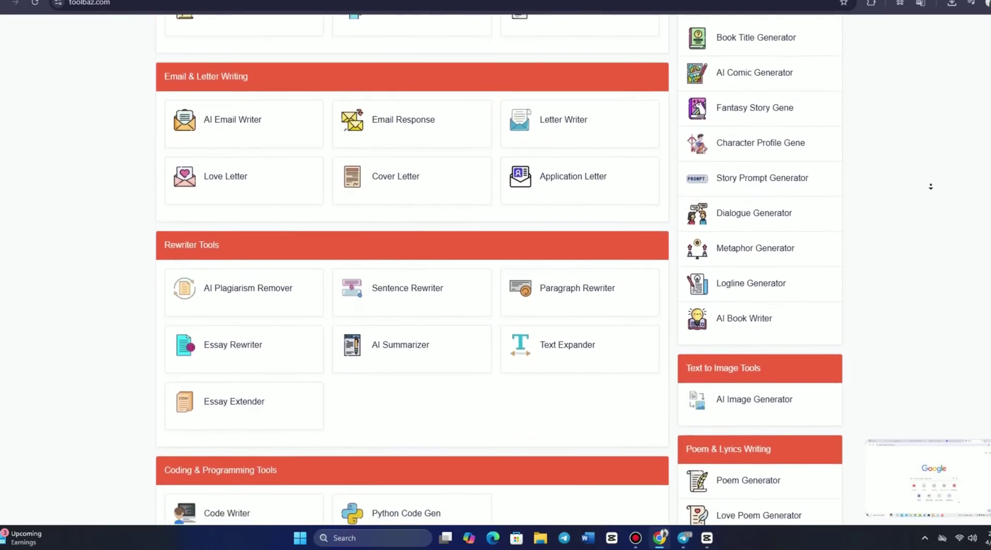
Go to toolbaz.com in a new Chrome tab to load the ToolBaz home page.
middle_click(932, 189)
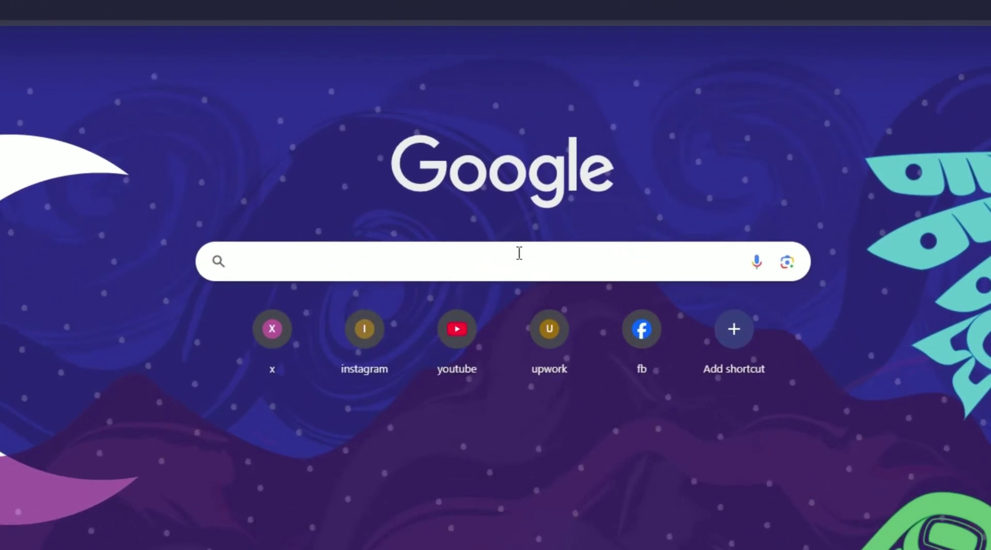
left_click(518, 253)
type("toolbaz.com")
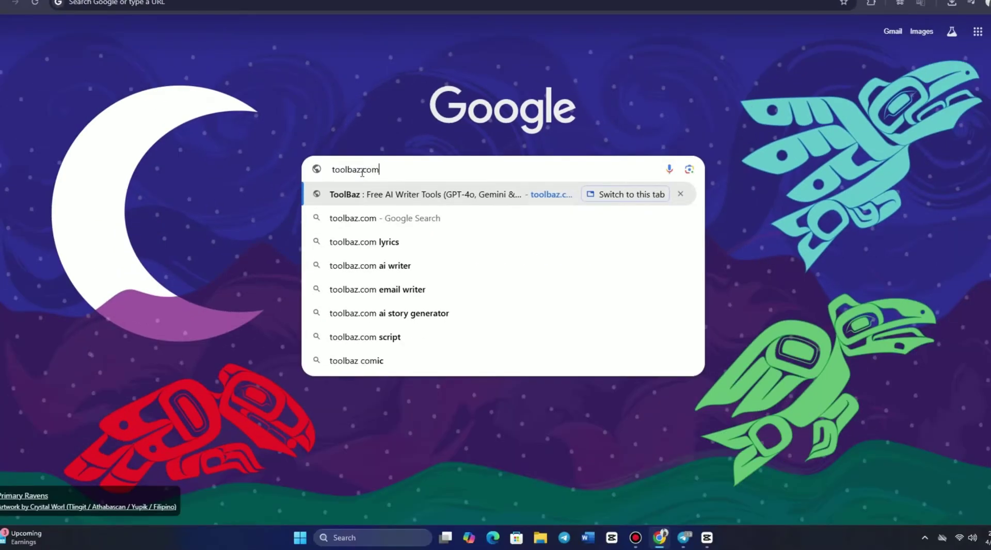
key("Return")
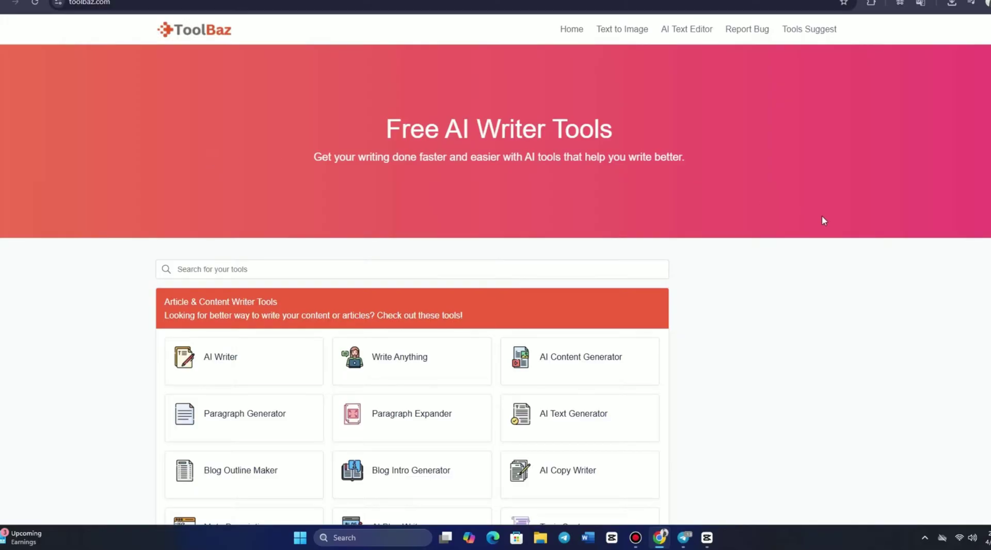
scroll(836, 226, "down", 1)
scroll(865, 243, "down", 2)
scroll(868, 246, "down", 1)
scroll(872, 250, "down", 3)
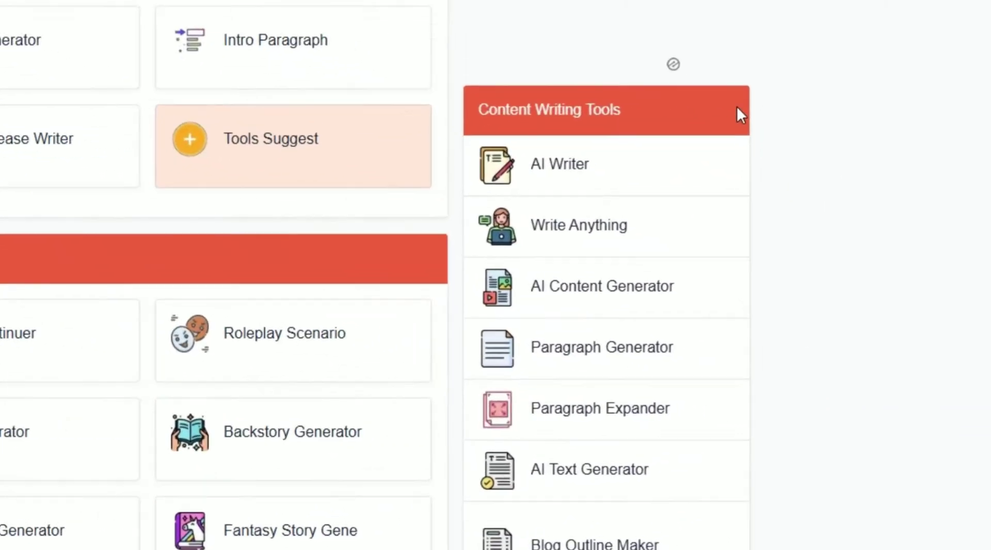
scroll(742, 113, "down", 3)
scroll(754, 129, "down", 4)
scroll(697, 181, "down", 4)
scroll(785, 243, "down", 3)
scroll(671, 222, "down", 4)
scroll(703, 258, "down", 5)
scroll(687, 113, "down", 5)
scroll(702, 256, "down", 1)
scroll(671, 247, "down", 7)
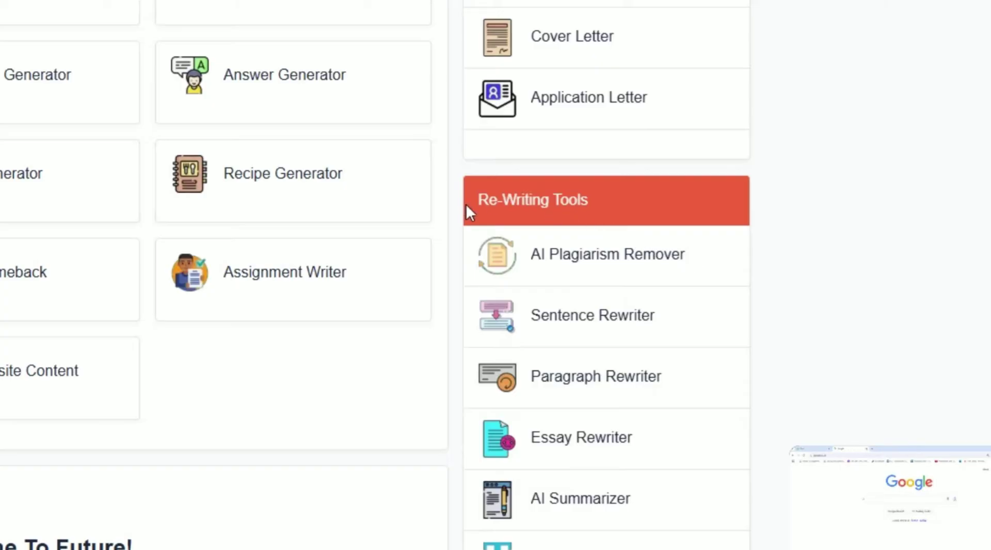
scroll(640, 217, "down", 8)
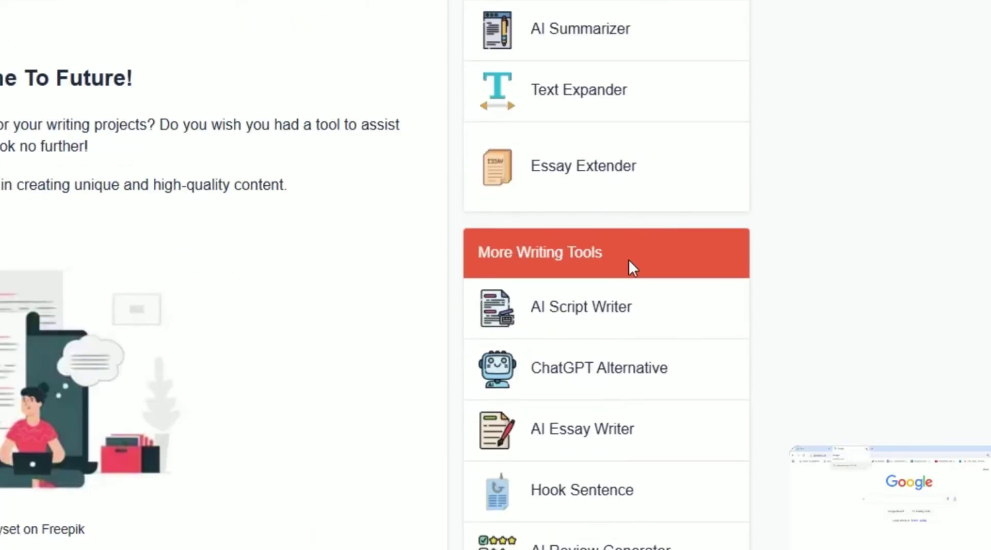
scroll(630, 263, "down", 4)
scroll(615, 274, "down", 4)
scroll(603, 282, "down", 6)
scroll(602, 279, "down", 6)
scroll(602, 275, "up", 5)
scroll(582, 360, "up", 8)
scroll(524, 369, "up", 8)
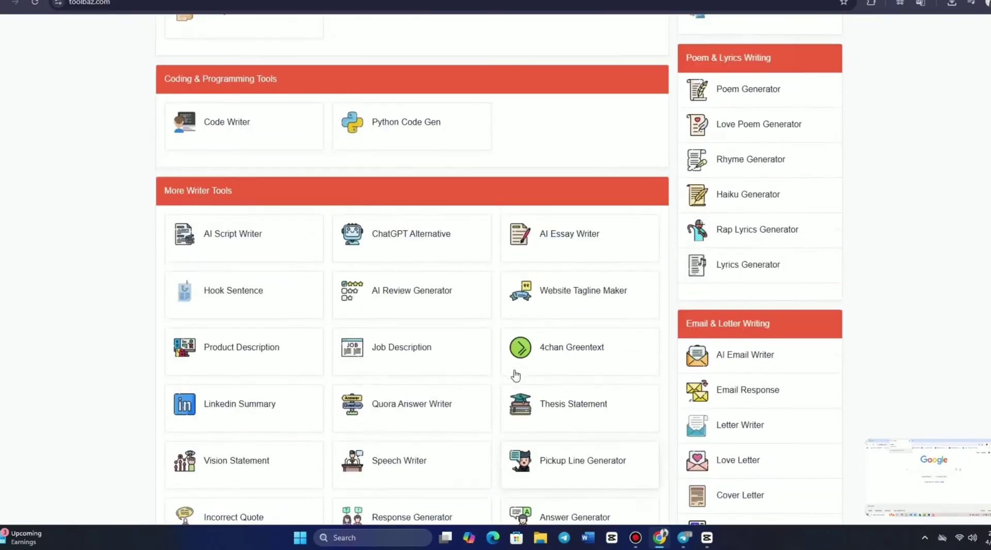
scroll(517, 376, "up", 7)
scroll(527, 369, "up", 8)
scroll(620, 370, "up", 7)
scroll(729, 370, "up", 5)
scroll(768, 376, "down", 2)
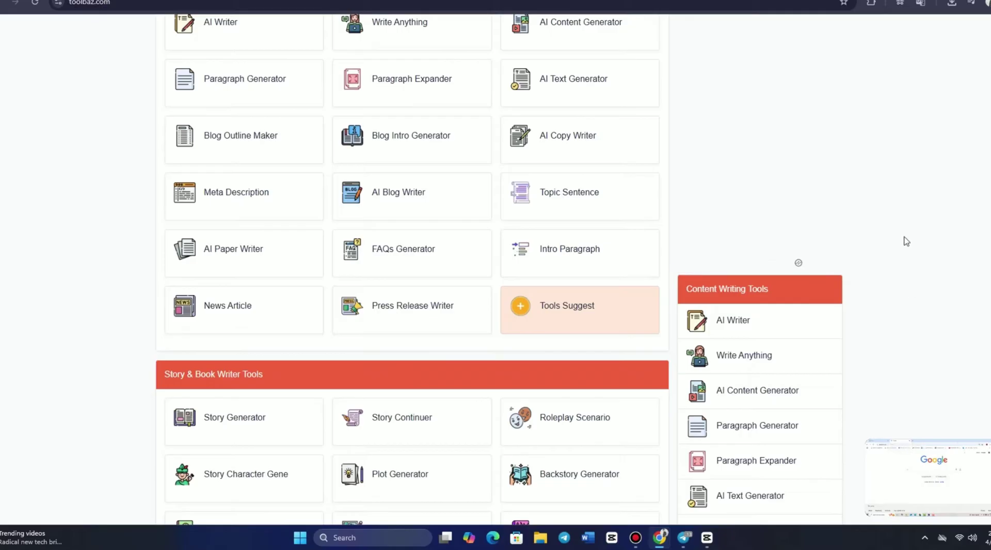
scroll(905, 241, "down", 4)
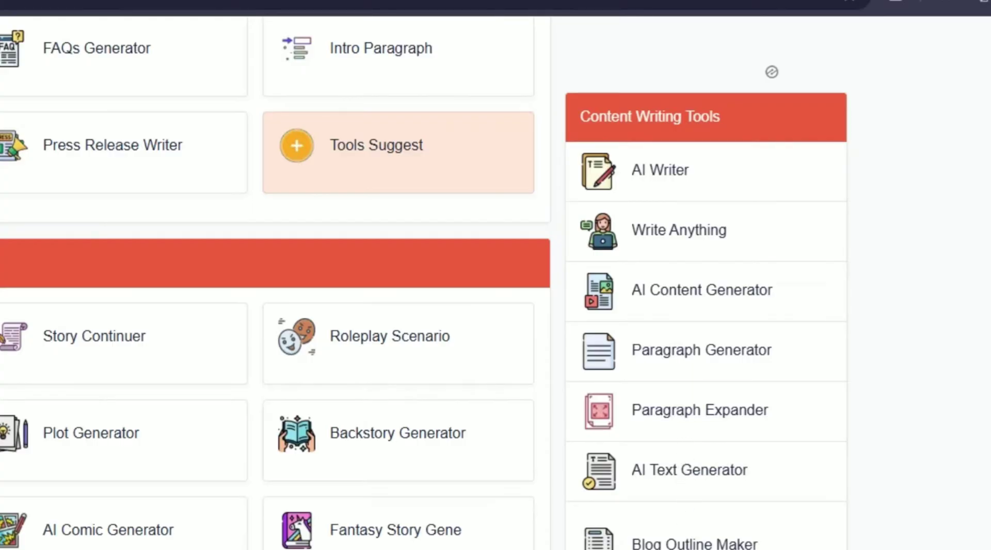
Generate an AI Writer article on the topic 'Benefits of Digital Marketing'.
left_click(649, 178)
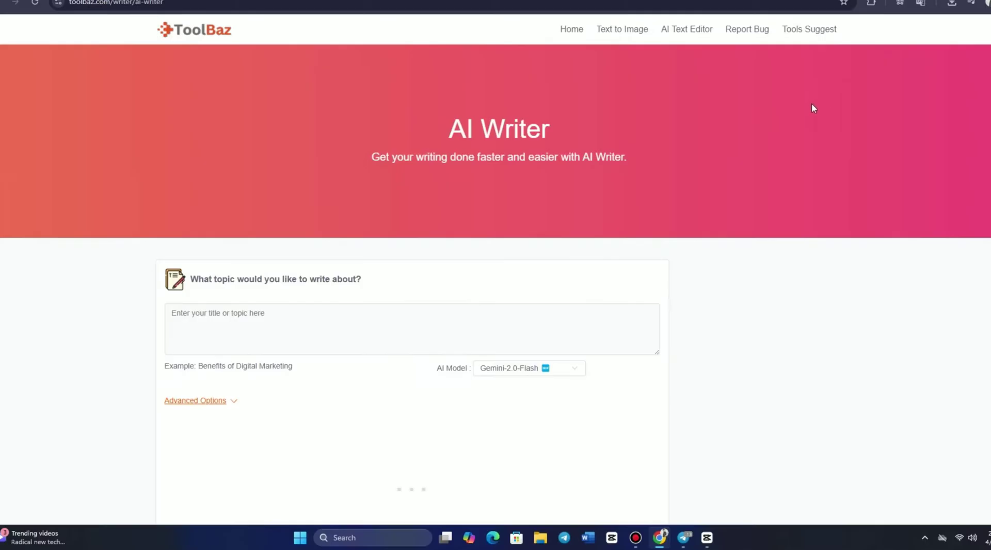
scroll(393, 278, "down", 2)
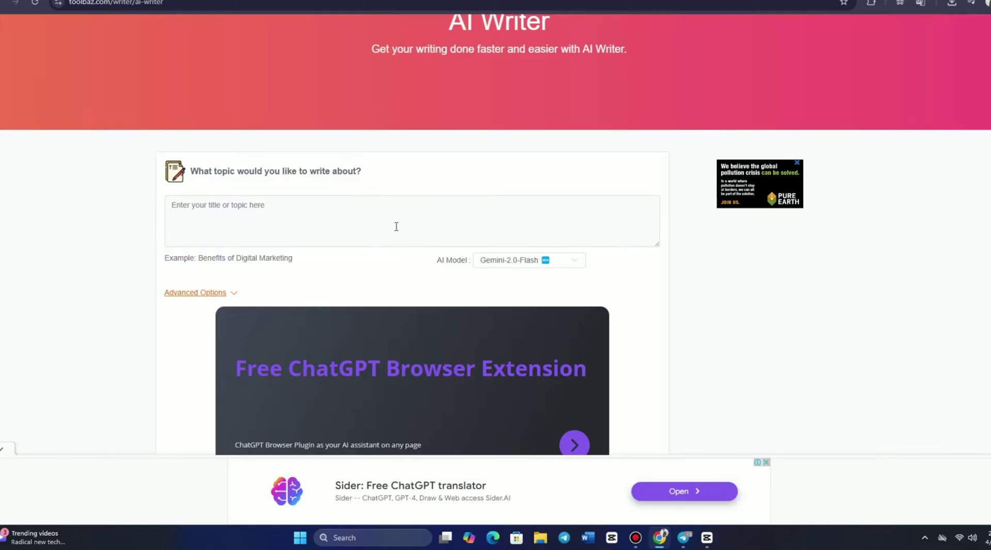
left_click(366, 220)
type("Benefits of Digital Marketing")
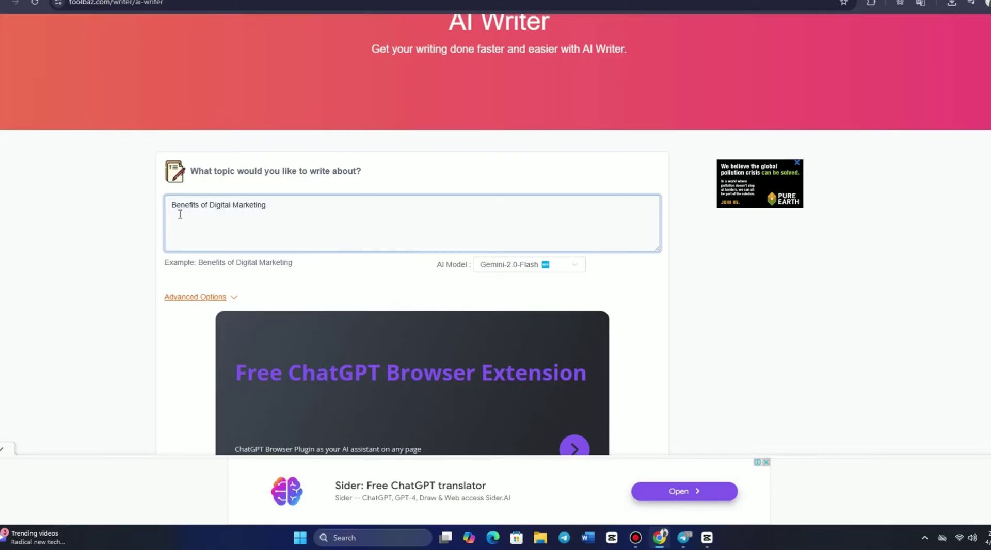
left_click_drag(171, 209, 285, 207)
left_click(350, 232)
scroll(361, 238, "down", 6)
left_click(421, 248)
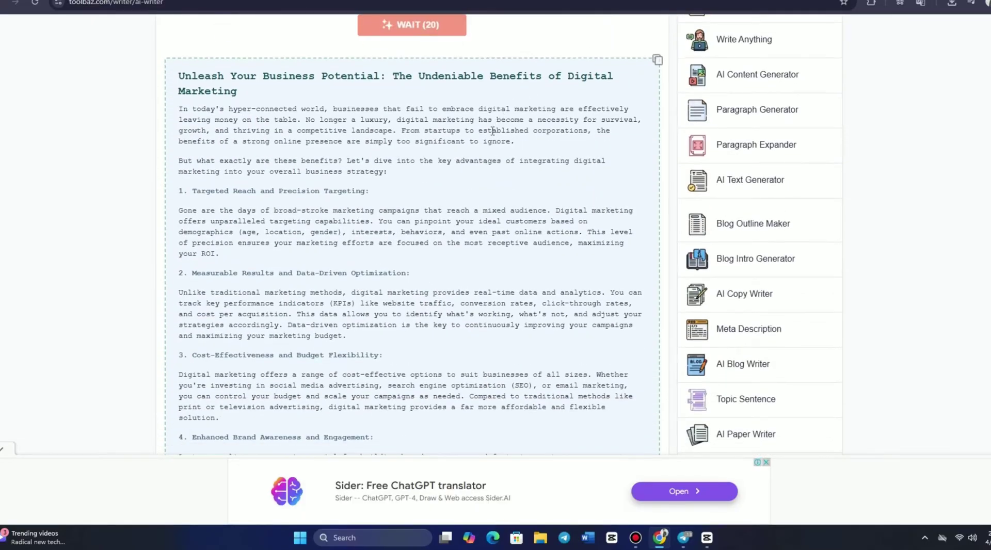
Review the 575-word digital marketing article and copy it to the clipboard.
scroll(481, 166, "down", 6)
scroll(468, 192, "down", 5)
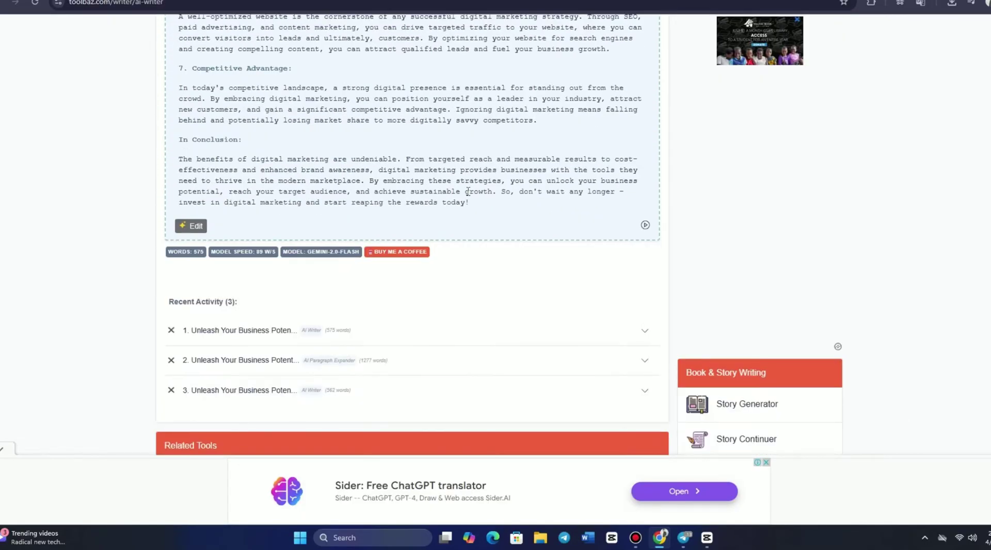
scroll(467, 192, "up", 7)
scroll(468, 212, "up", 5)
scroll(466, 235, "up", 2)
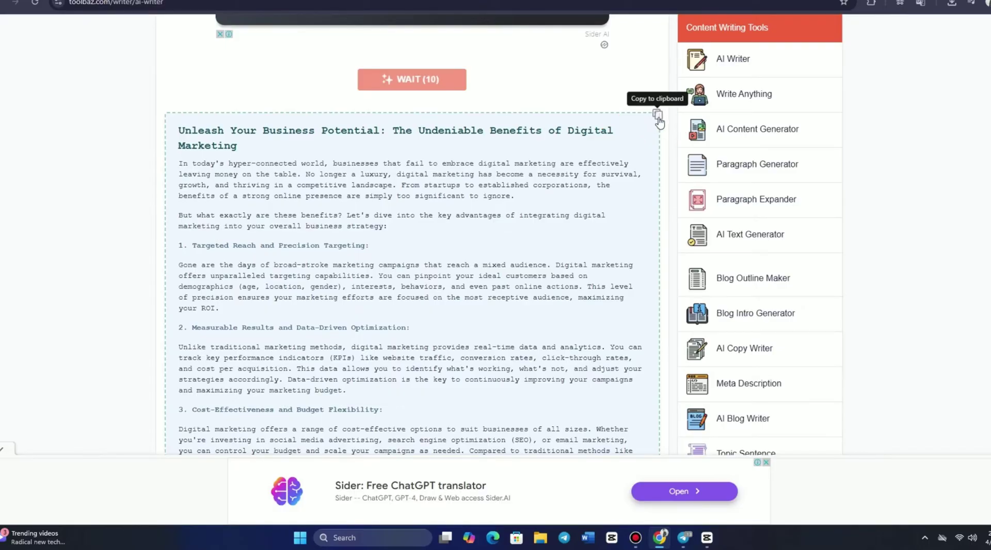
left_click(658, 118)
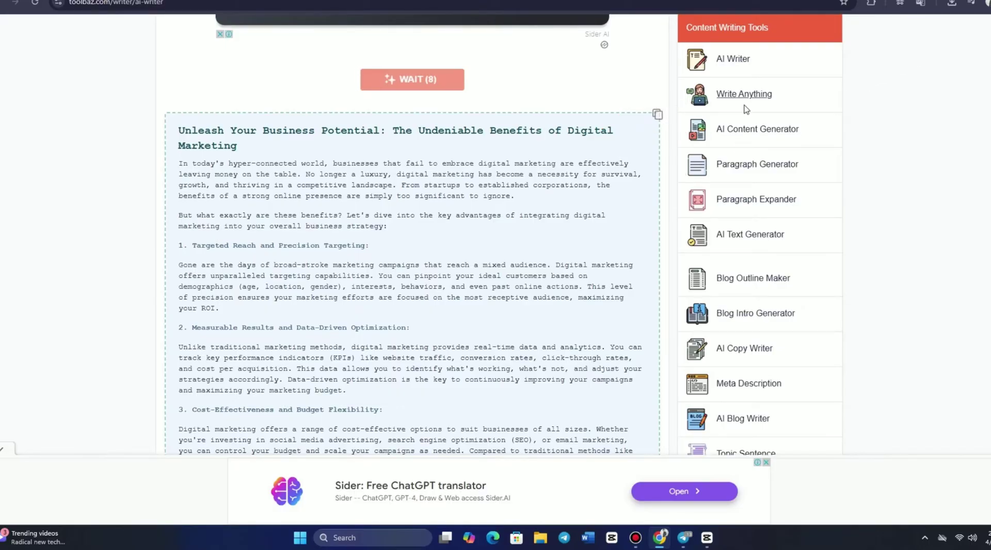
scroll(582, 202, "down", 3)
scroll(583, 202, "down", 3)
scroll(582, 217, "down", 5)
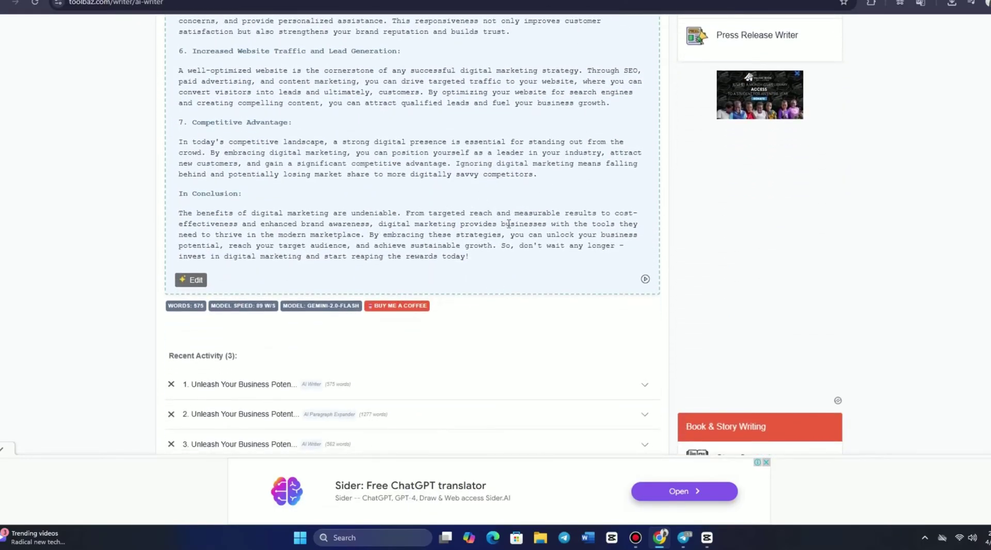
scroll(508, 224, "up", 2)
scroll(508, 223, "up", 5)
scroll(508, 222, "up", 4)
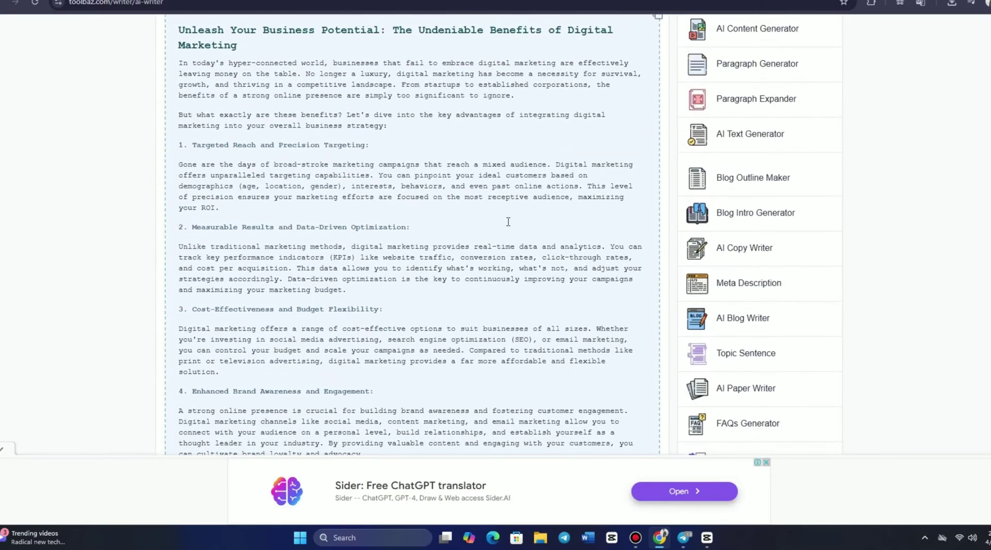
scroll(508, 222, "up", 3)
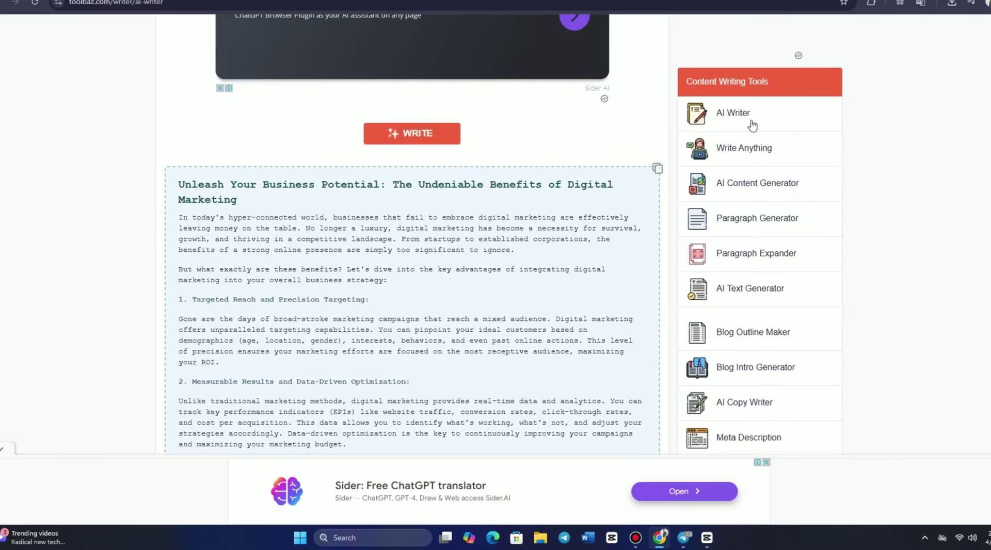
scroll(847, 154, "down", 2)
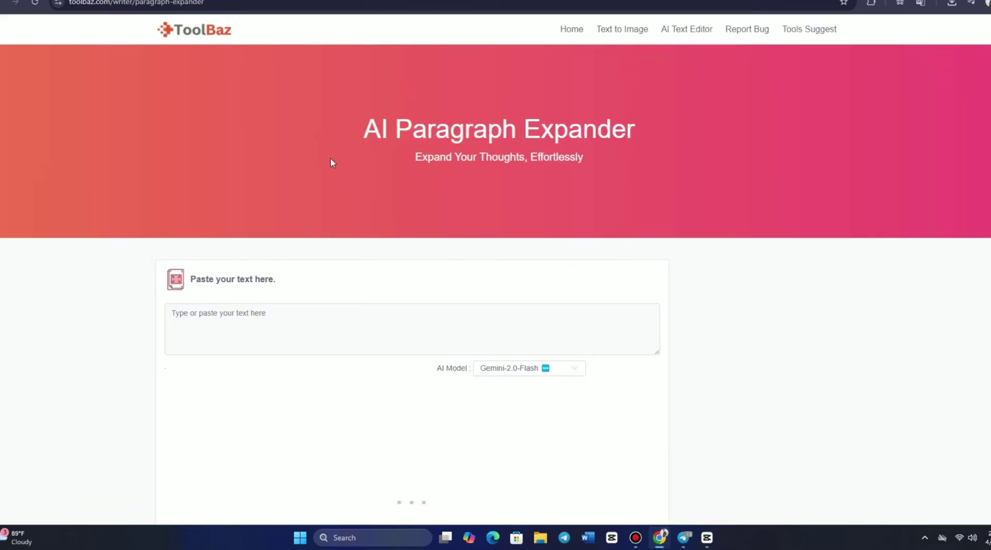
Paste the copied article into Paragraph Expander and expand it to about 1,000 words.
scroll(476, 176, "down", 3)
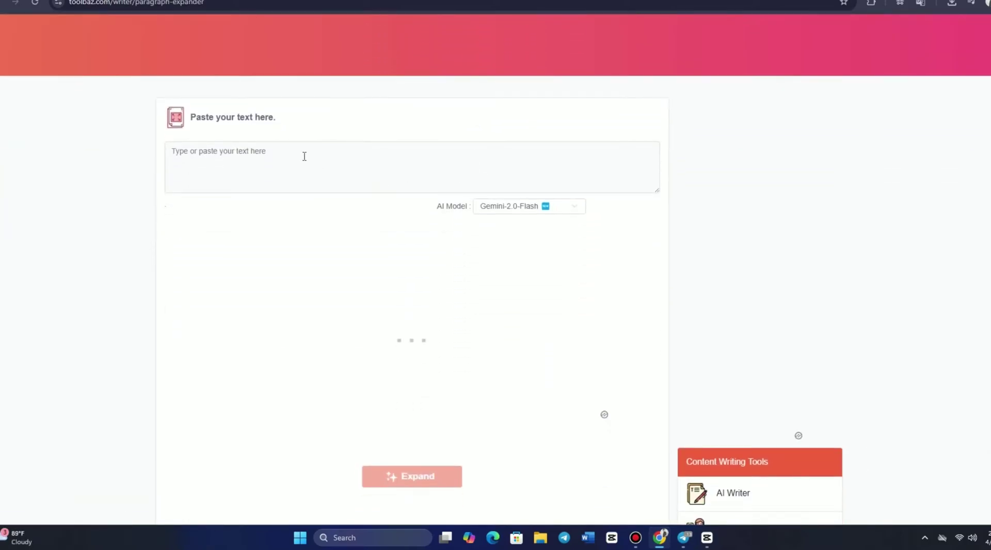
left_click(304, 156)
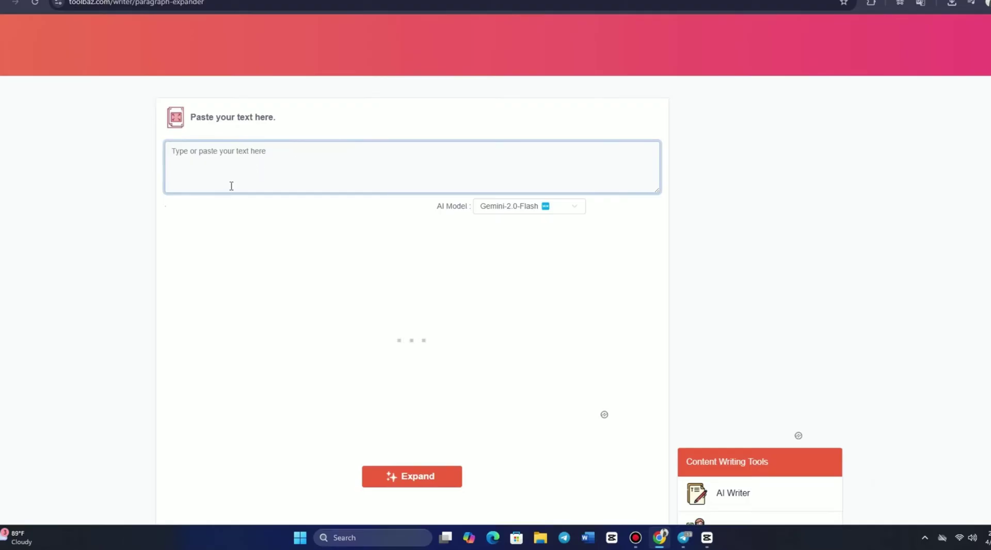
key("ctrl+v")
scroll(387, 232, "down", 3)
scroll(387, 232, "down", 2)
scroll(442, 263, "down", 5)
left_click(414, 280)
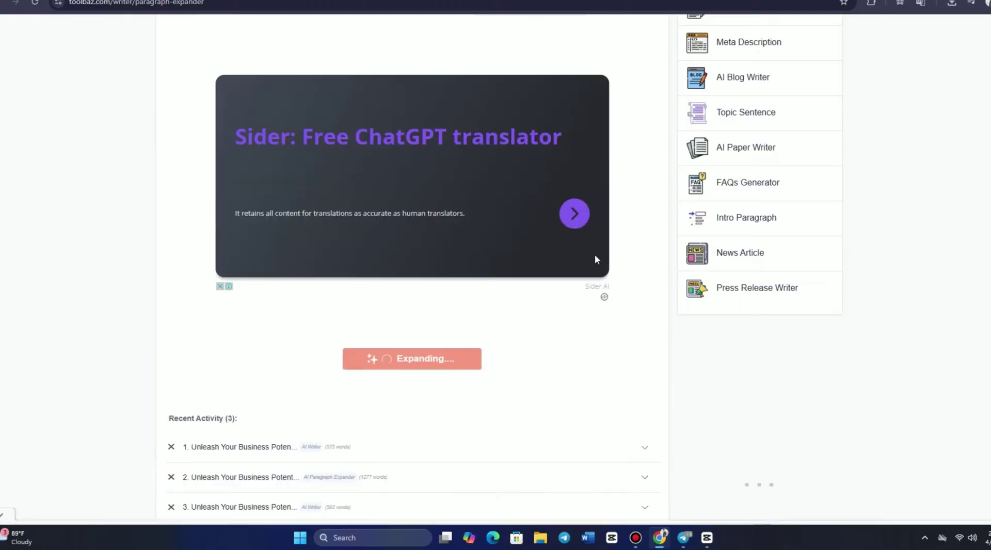
scroll(595, 256, "down", 2)
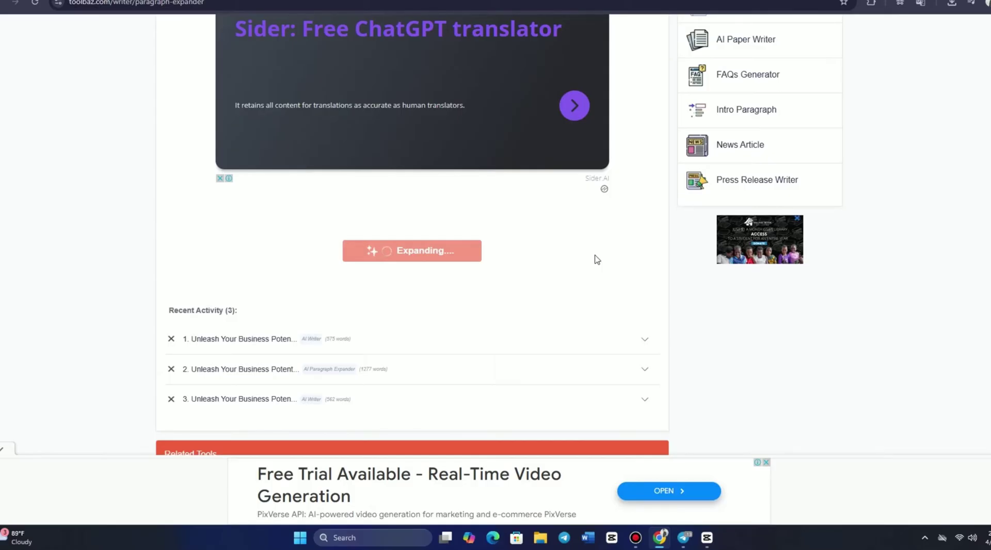
scroll(472, 289, "down", 5)
scroll(361, 289, "down", 5)
scroll(235, 289, "down", 10)
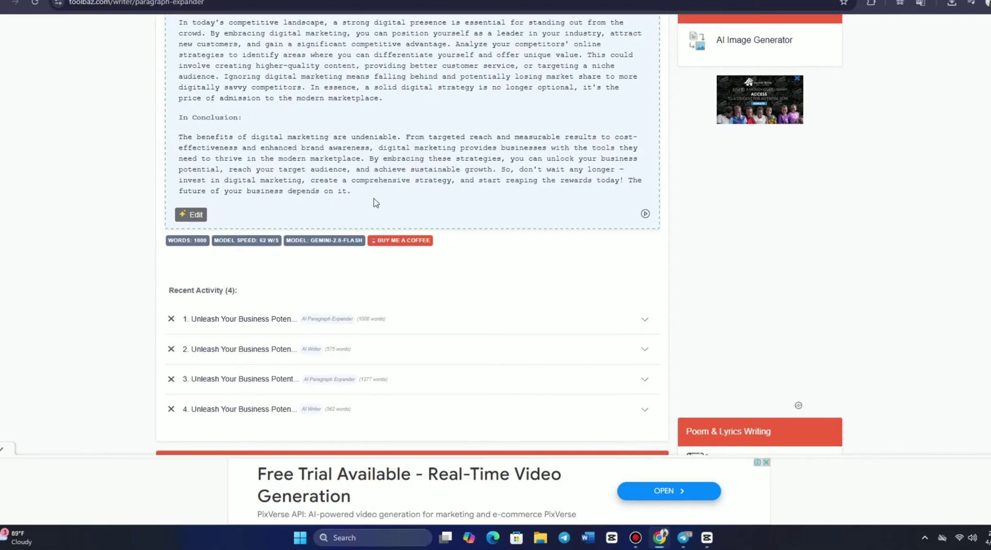
scroll(467, 208, "up", 10)
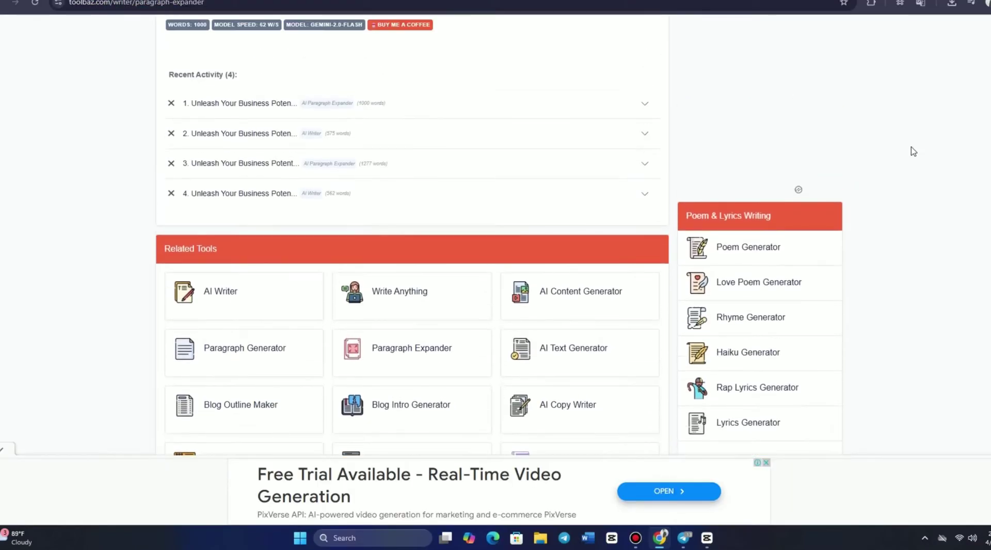
scroll(913, 151, "down", 4)
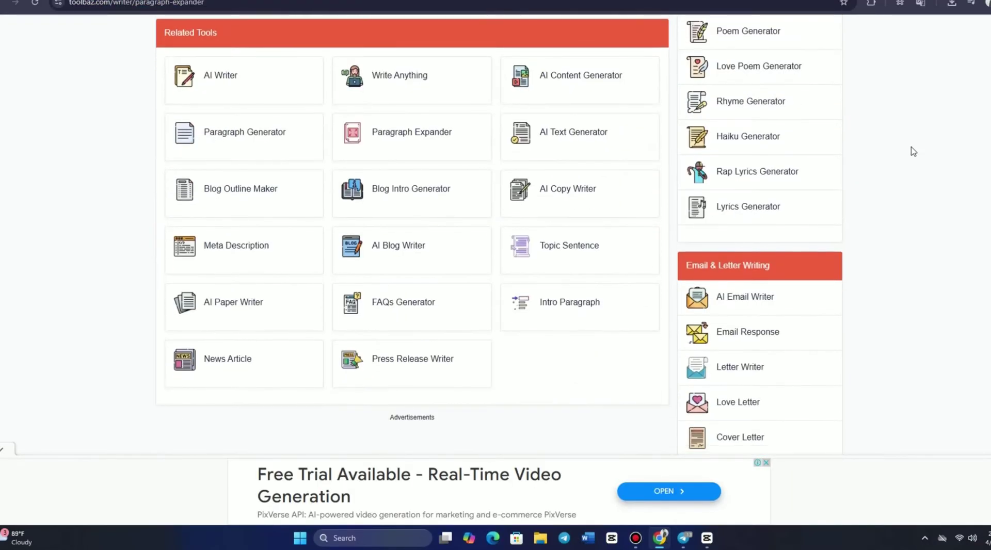
Generate a news article in News Article Generator for the topic 'Us of Ai'.
left_click(237, 75)
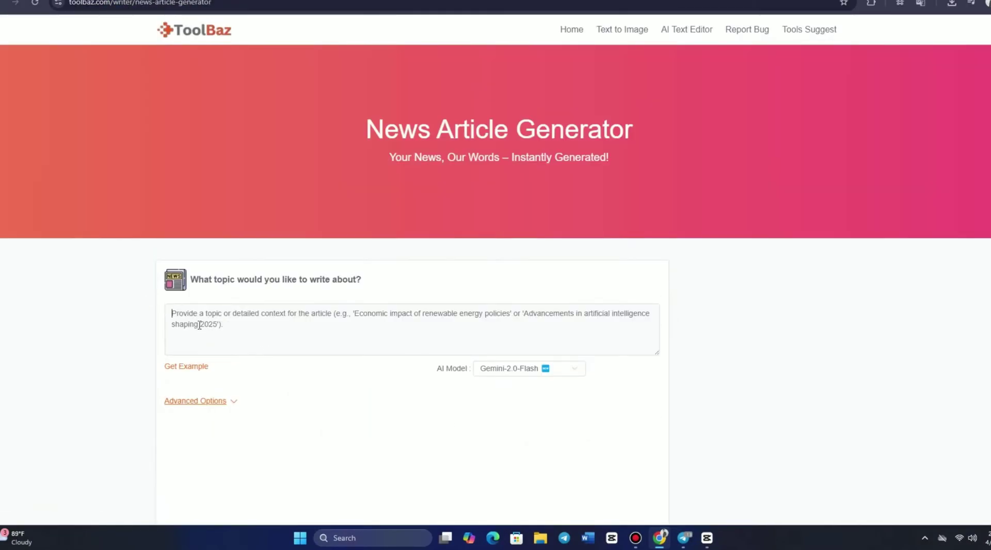
left_click(199, 326)
type("Us of Ai")
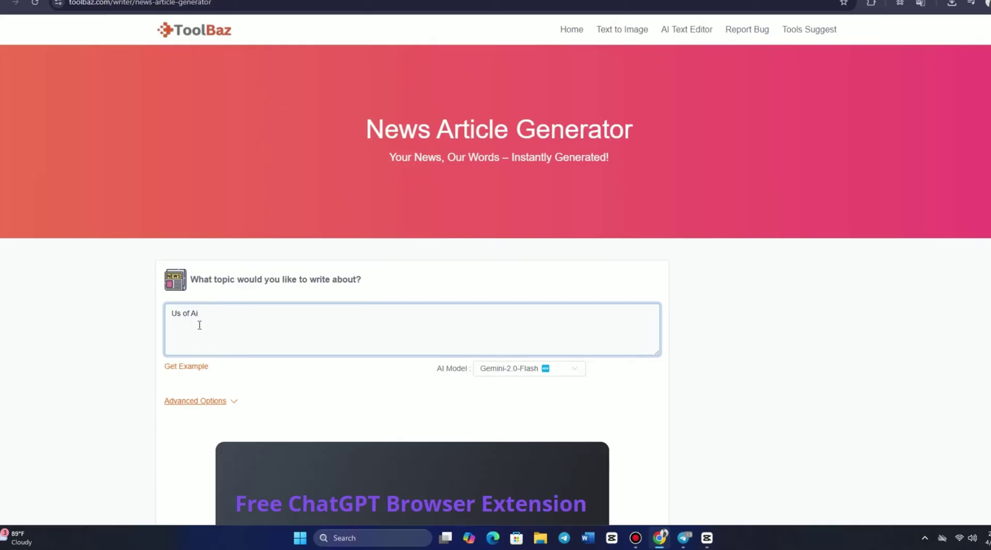
scroll(198, 326, "down", 6)
left_click(382, 401)
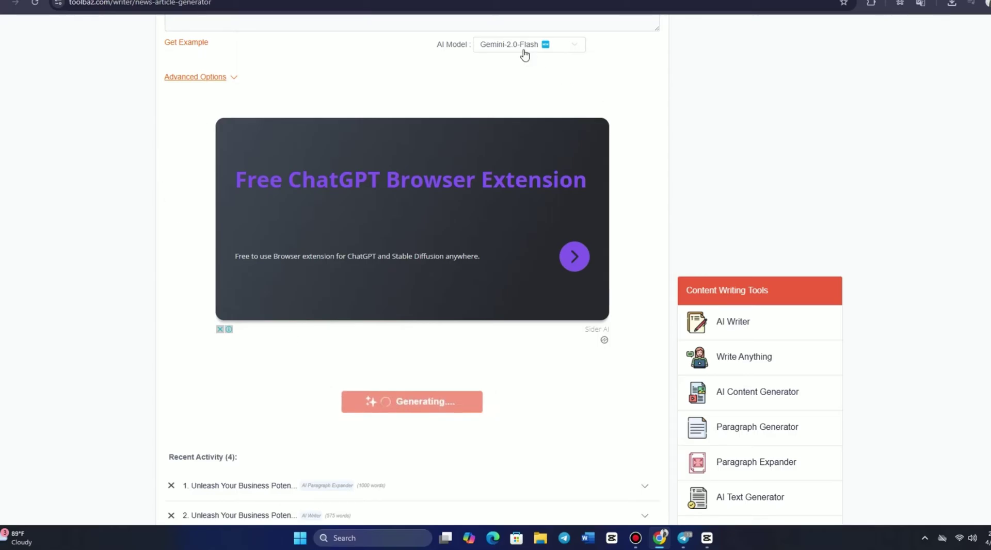
scroll(878, 158, "down", 4)
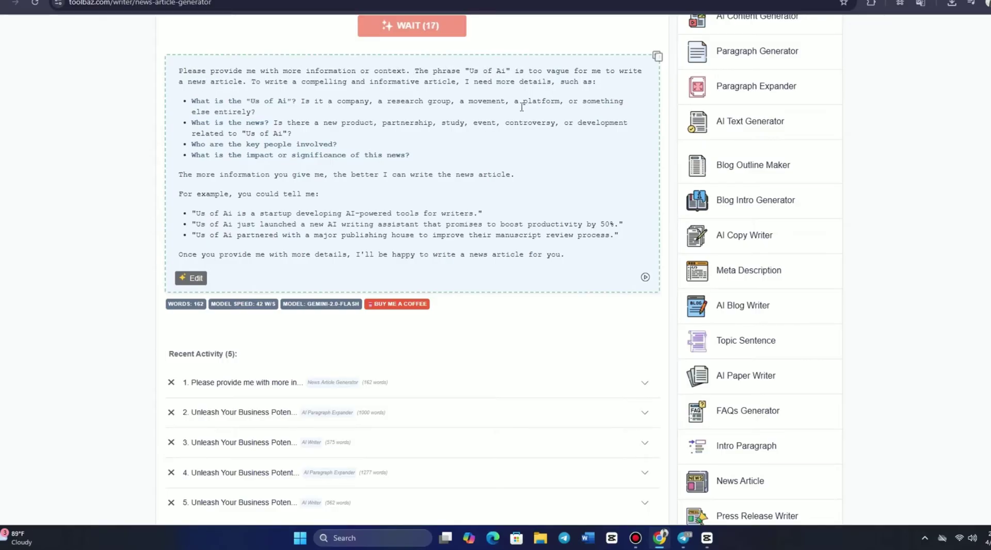
scroll(234, 206, "down", 3)
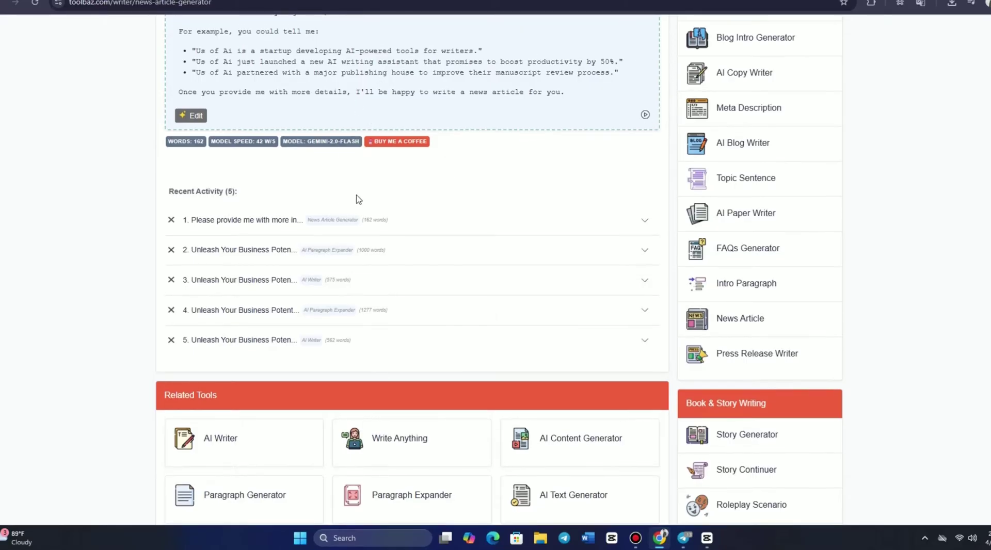
scroll(357, 201, "down", 3)
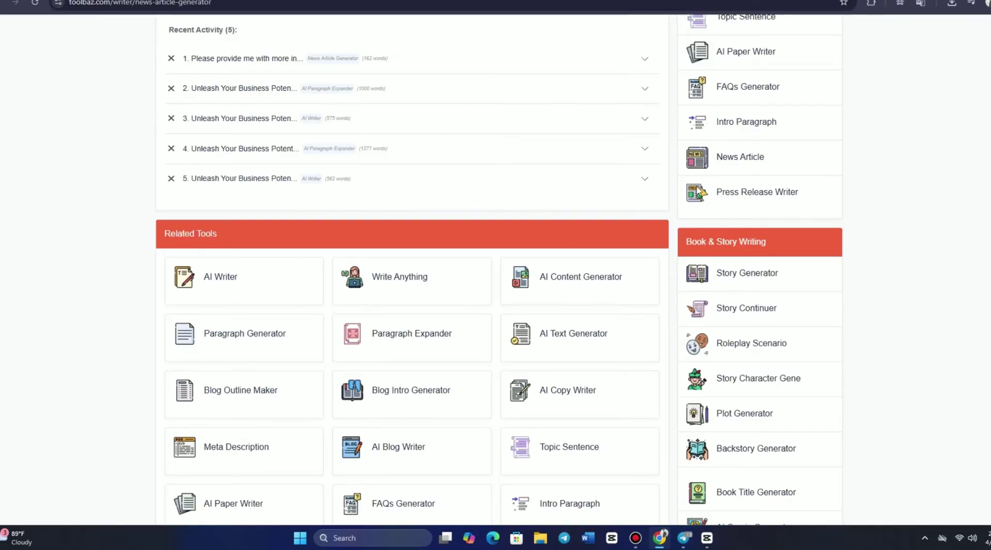
scroll(941, 169, "down", 3)
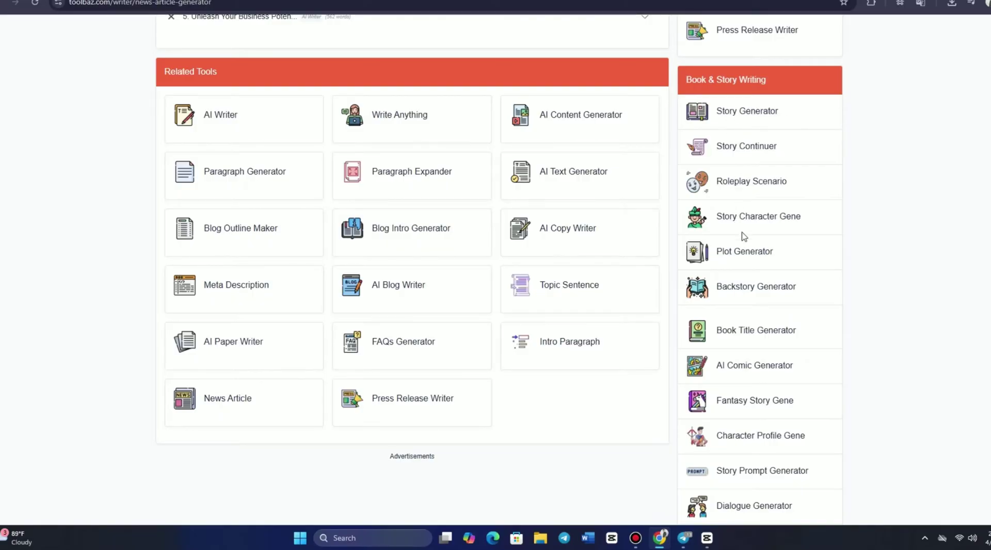
scroll(896, 285, "down", 1)
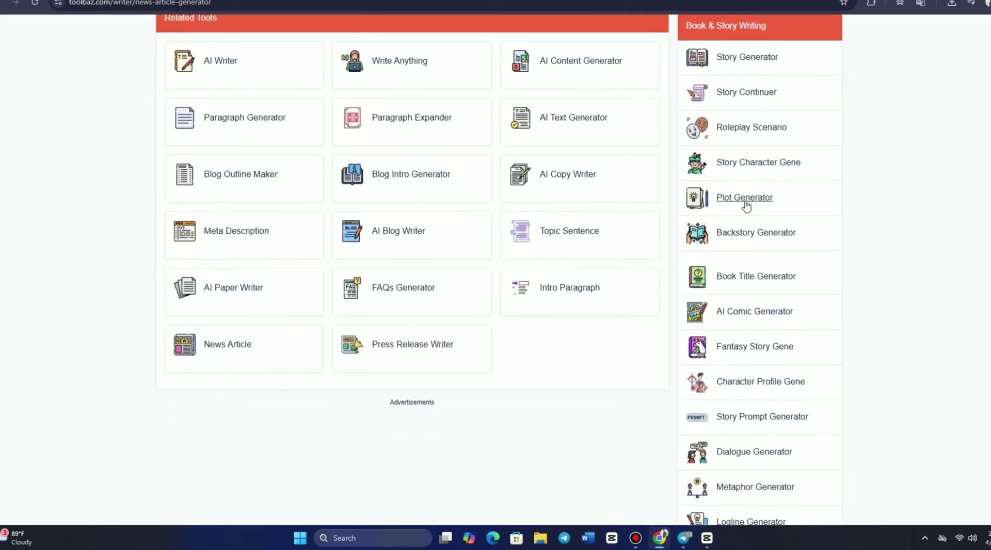
scroll(878, 227, "down", 1)
scroll(886, 232, "down", 2)
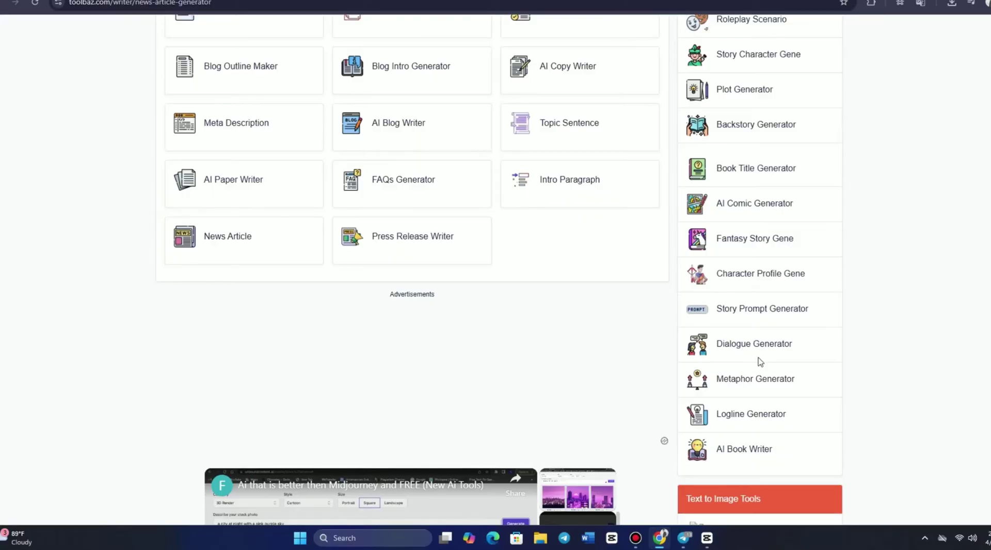
scroll(758, 363, "down", 2)
scroll(751, 354, "up", 4)
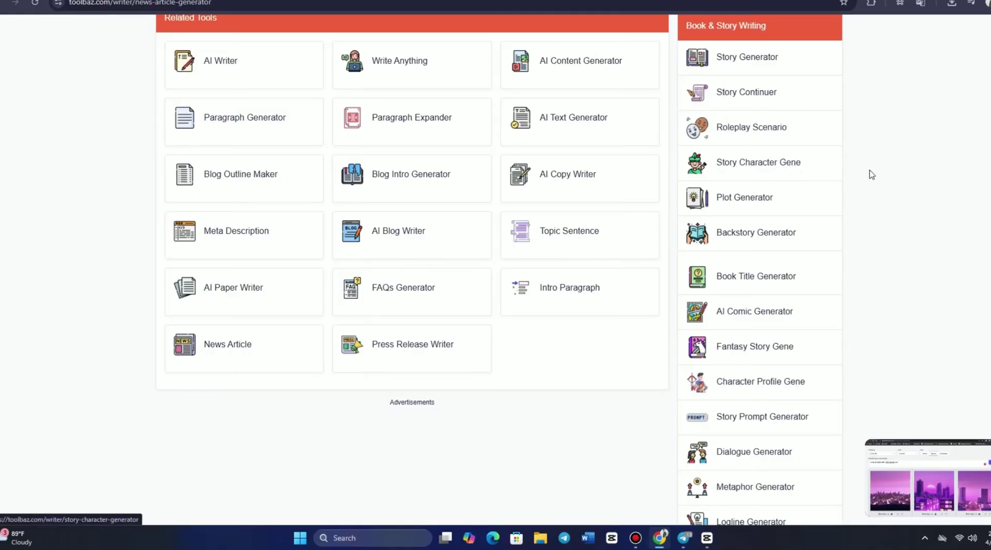
Write a story from the prompt 'A young girl discovers a hidden portal in her backyard'.
left_click(739, 57)
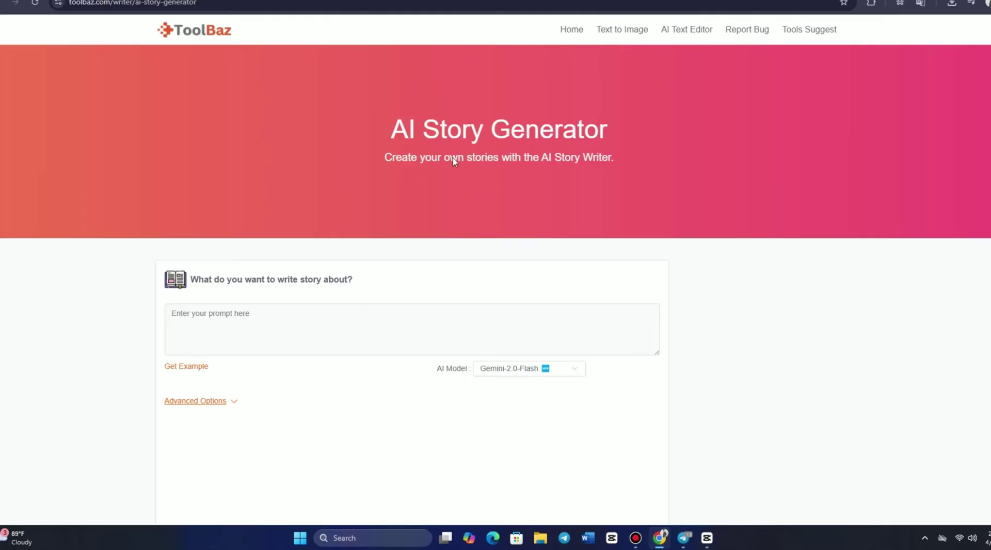
scroll(258, 302, "down", 3)
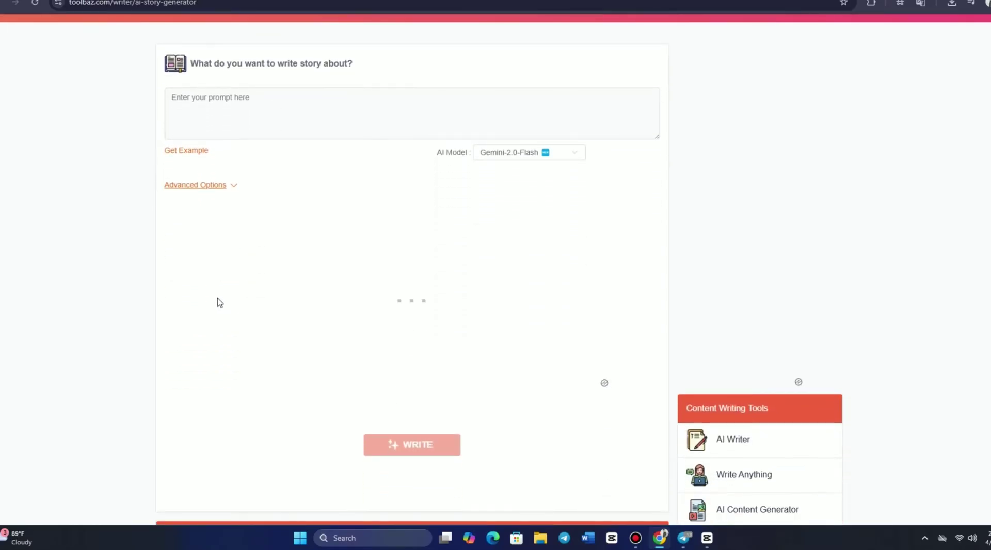
scroll(219, 304, "up", 4)
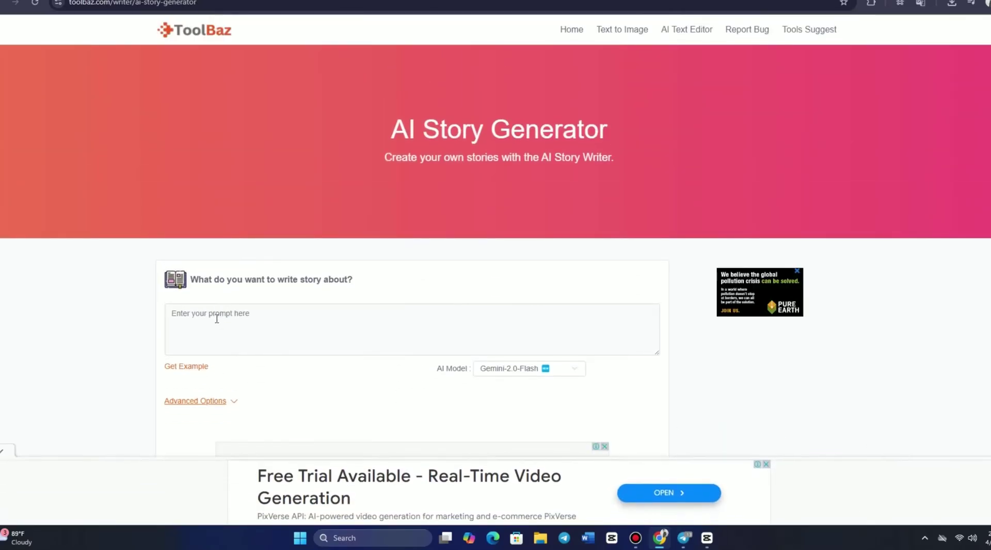
left_click(217, 319)
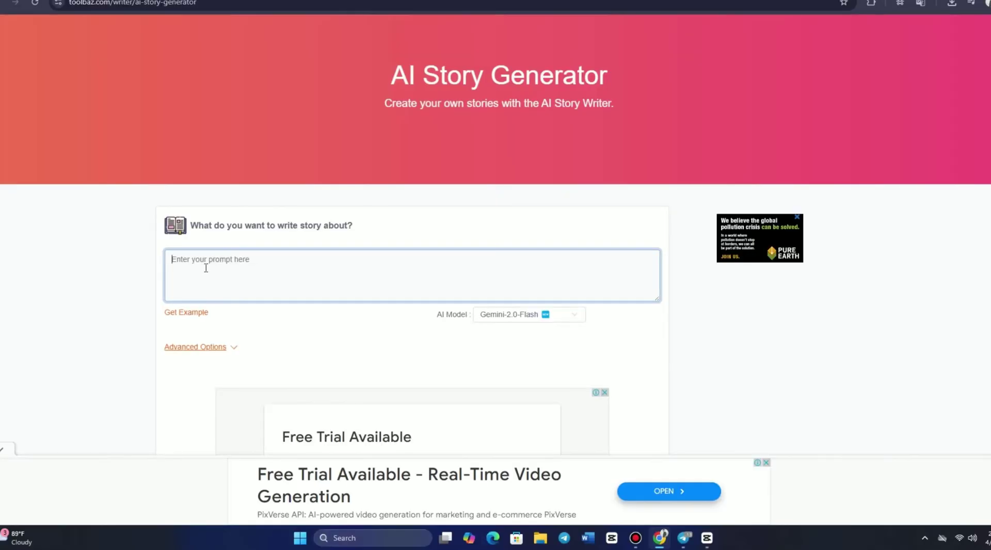
type("A young girl discovers a hidden portal in her backyard")
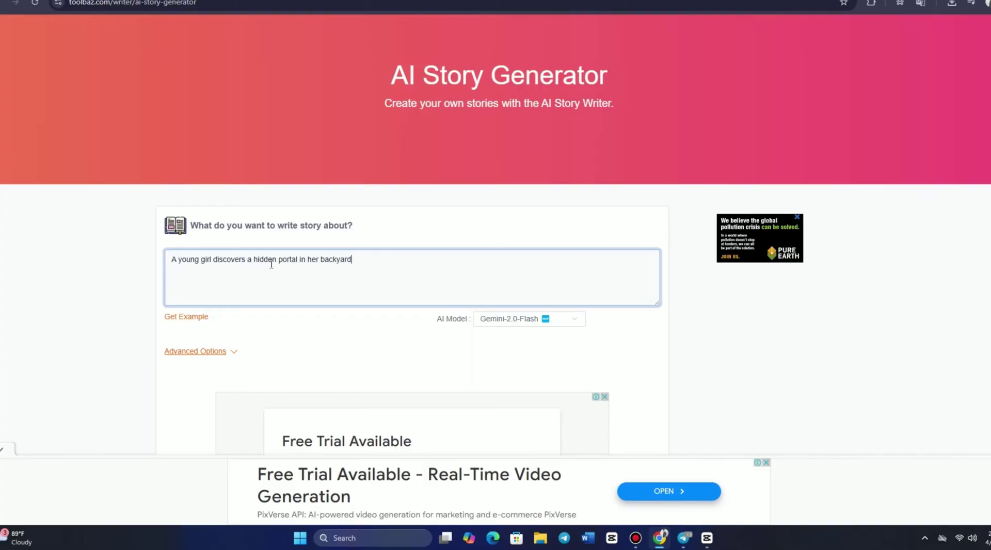
scroll(732, 296, "down", 6)
left_click(416, 352)
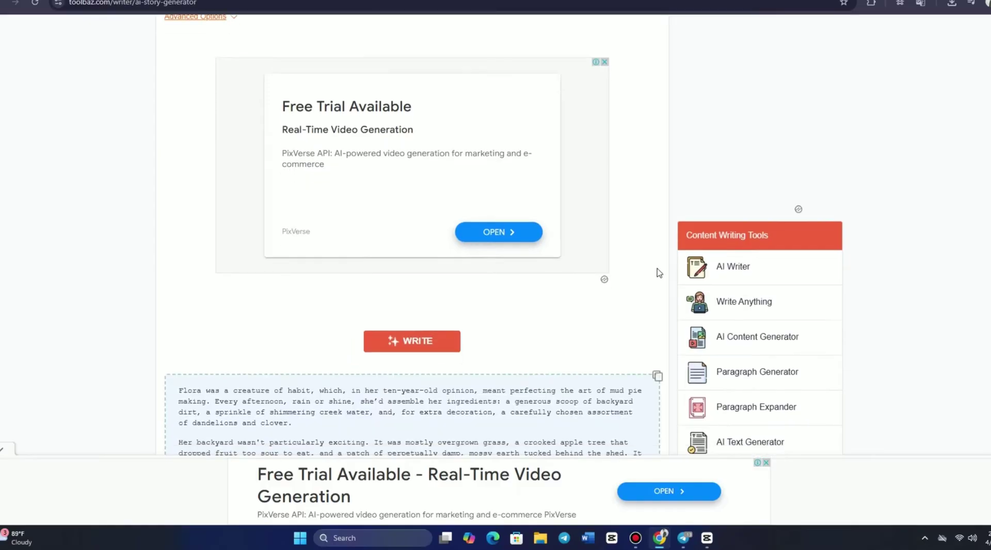
scroll(658, 272, "down", 6)
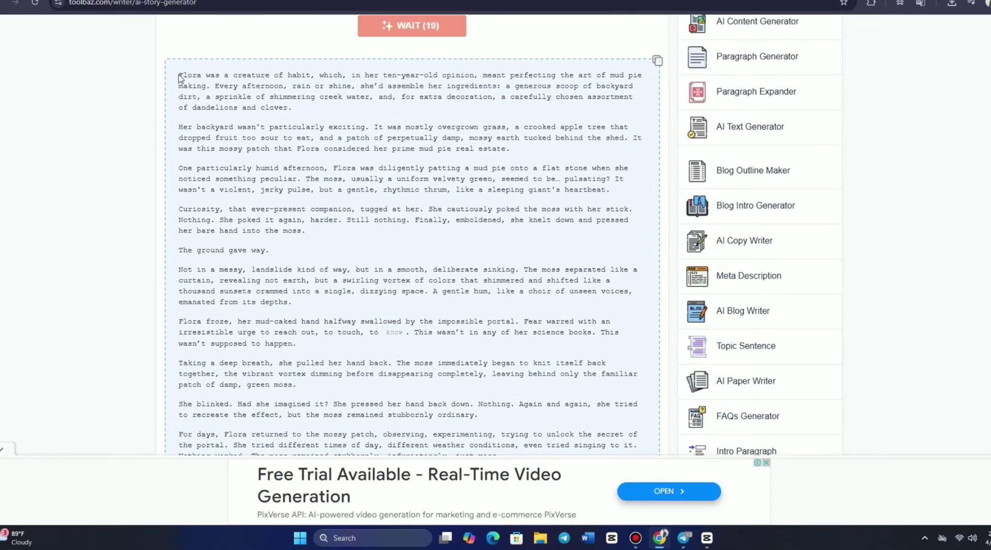
scroll(593, 83, "down", 4)
scroll(465, 154, "down", 5)
scroll(353, 232, "down", 3)
scroll(334, 200, "down", 3)
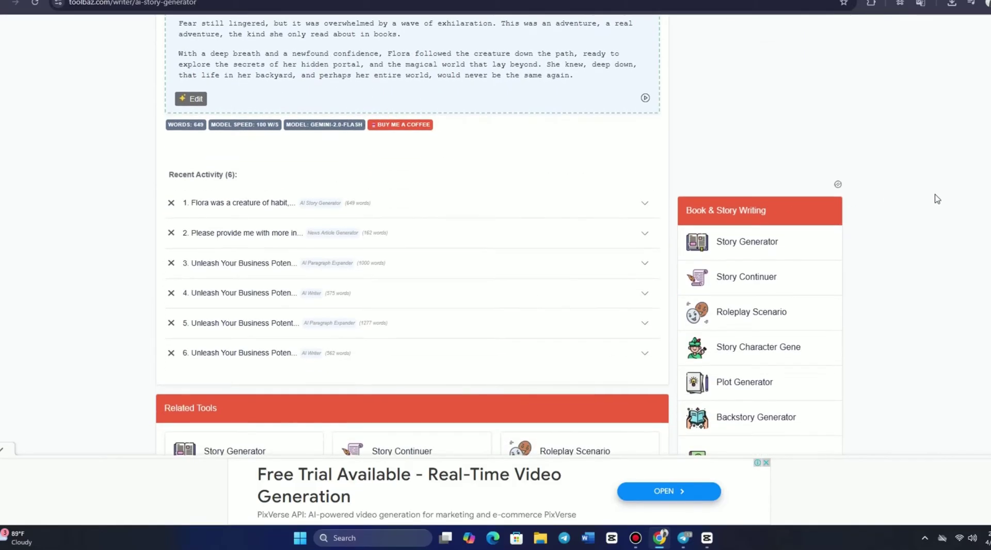
scroll(935, 199, "down", 2)
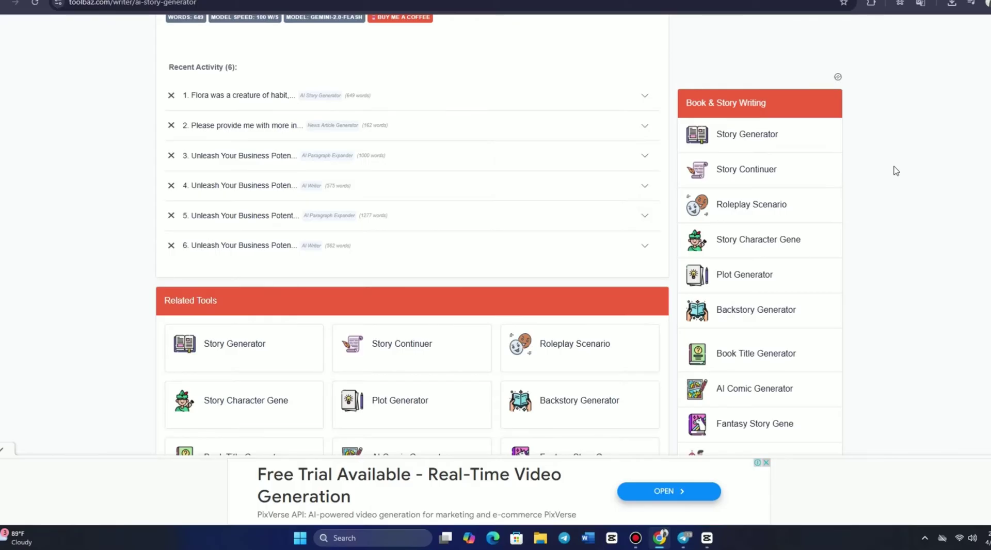
scroll(878, 170, "up", 4)
scroll(854, 170, "up", 1)
scroll(332, 220, "up", 3)
scroll(332, 220, "up", 5)
scroll(333, 220, "up", 2)
scroll(333, 220, "up", 5)
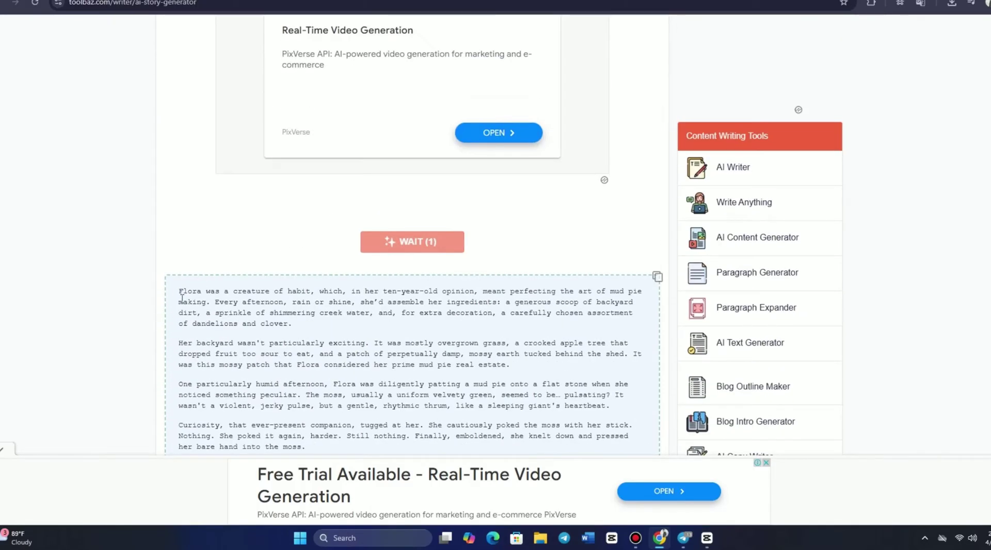
scroll(180, 302, "down", 5)
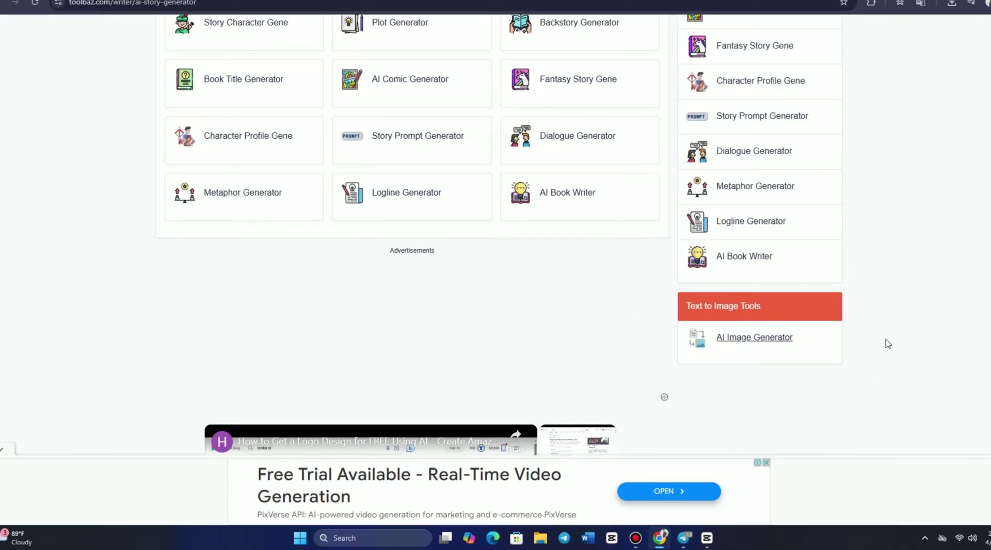
Open AI Image Generator and enter the prompt 'A girl holding a book.'.
scroll(930, 293, "down", 4)
scroll(877, 268, "up", 1)
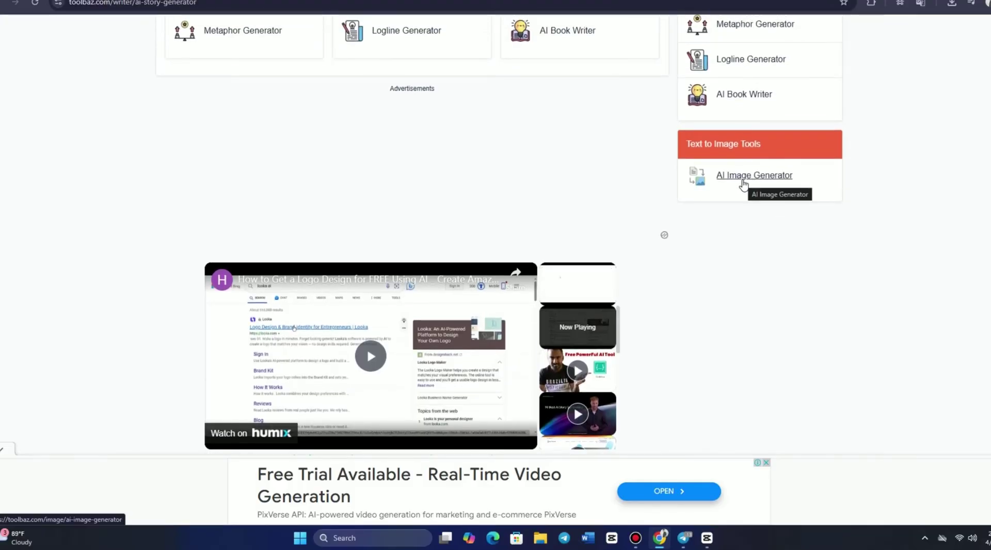
left_click(744, 185)
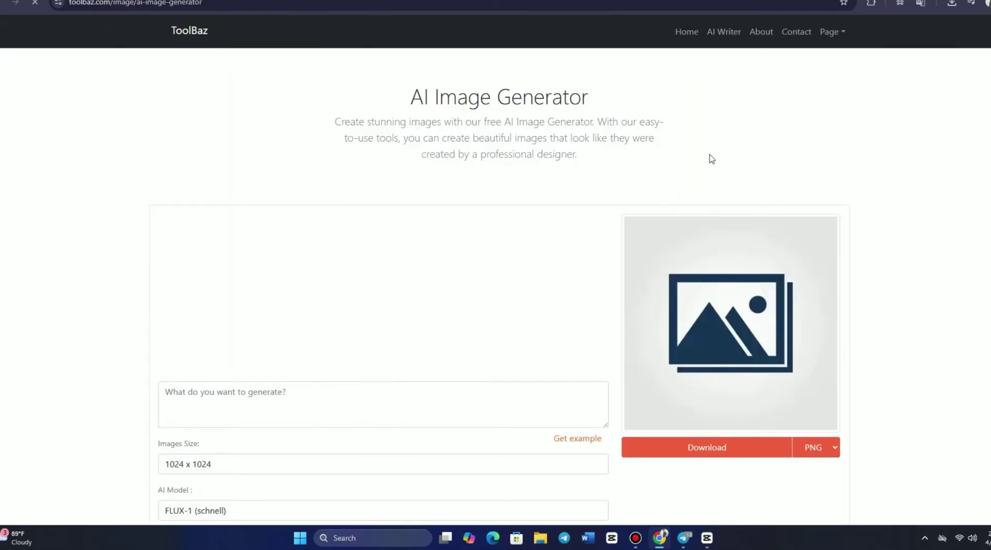
scroll(868, 197, "down", 3)
scroll(868, 196, "down", 1)
left_click(300, 280)
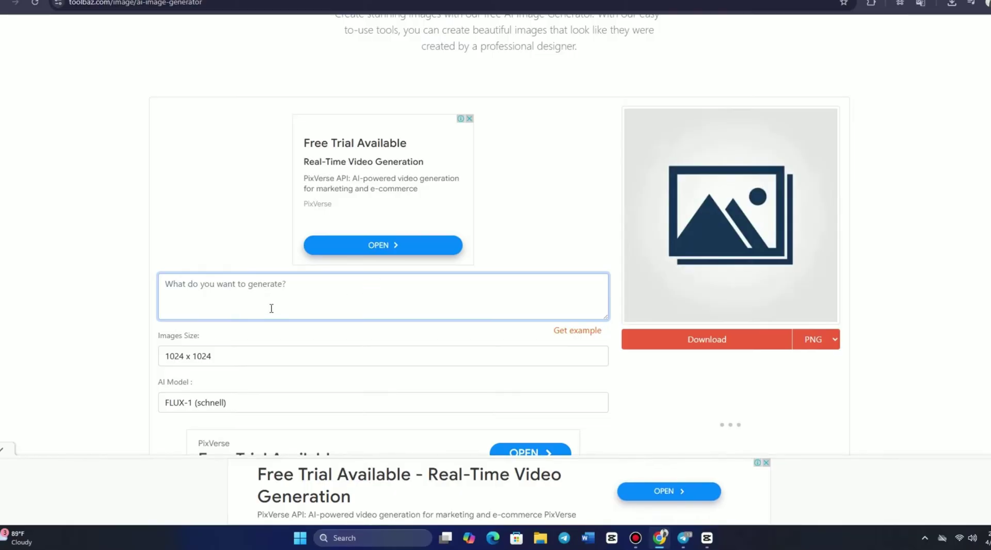
scroll(270, 309, "down", 2)
type("A girl holding a book.")
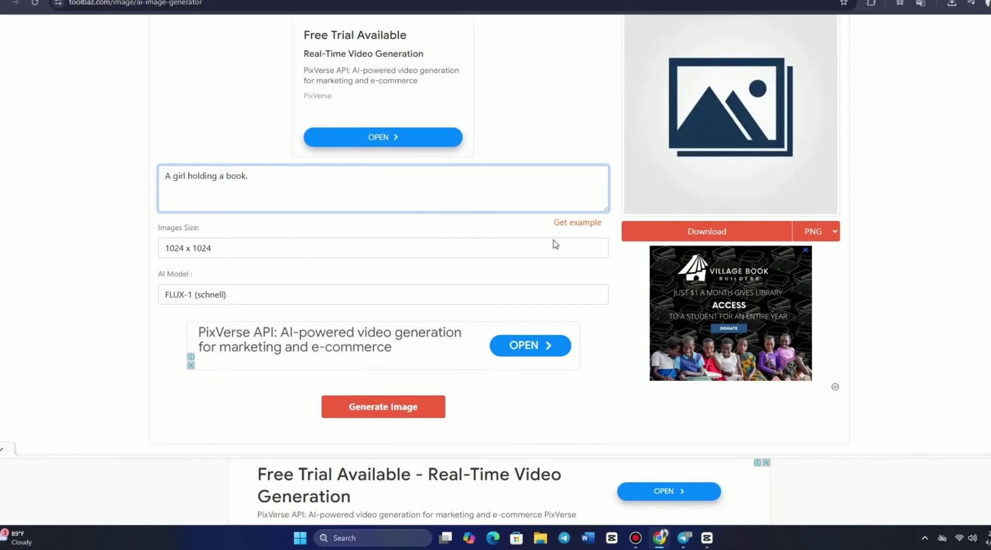
scroll(689, 238, "down", 1)
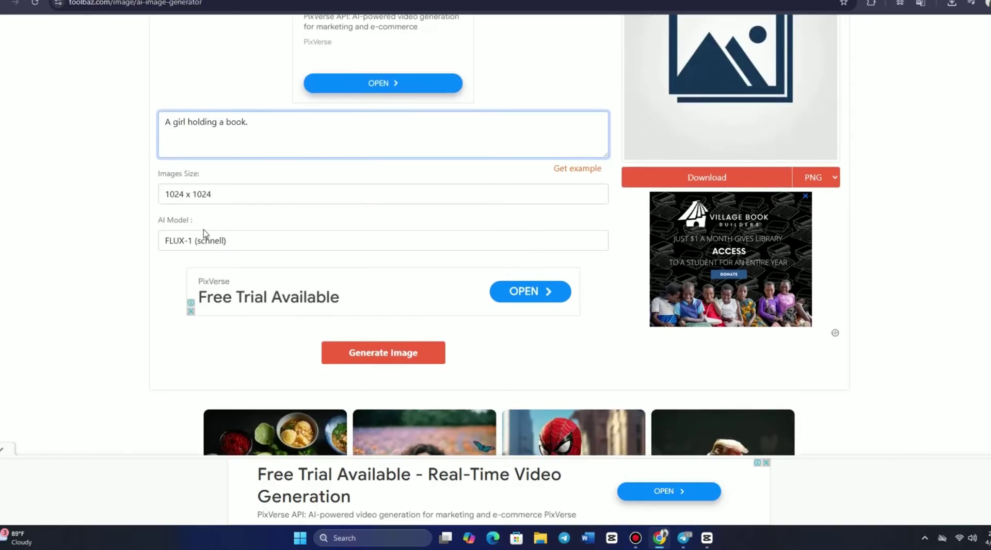
Set the image size to 720 x 1280 (HD).
left_click(227, 200)
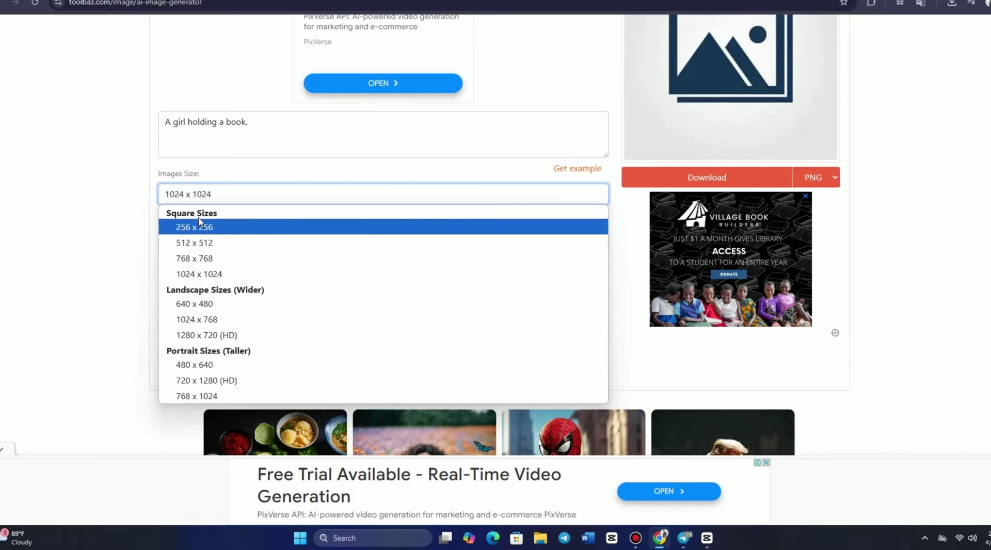
left_click(204, 275)
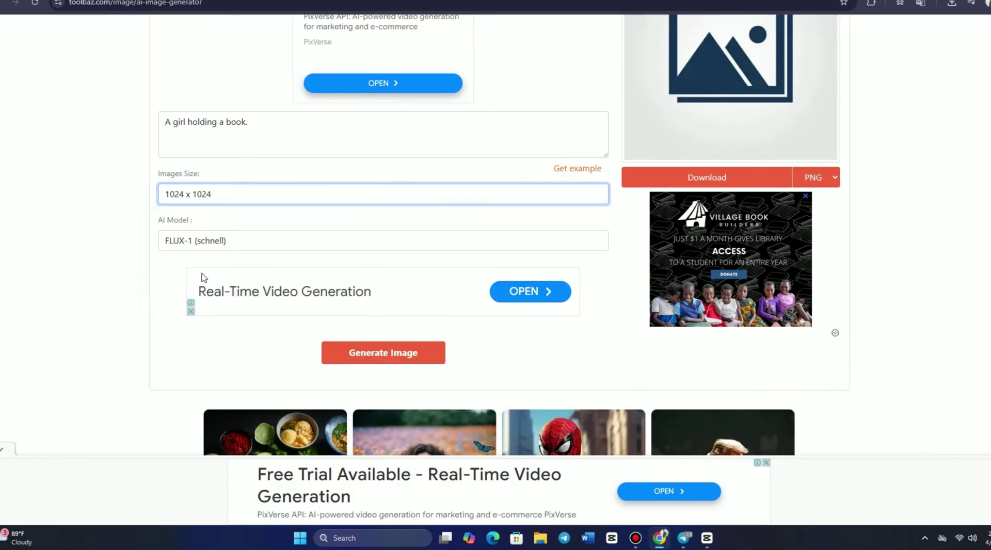
left_click(238, 194)
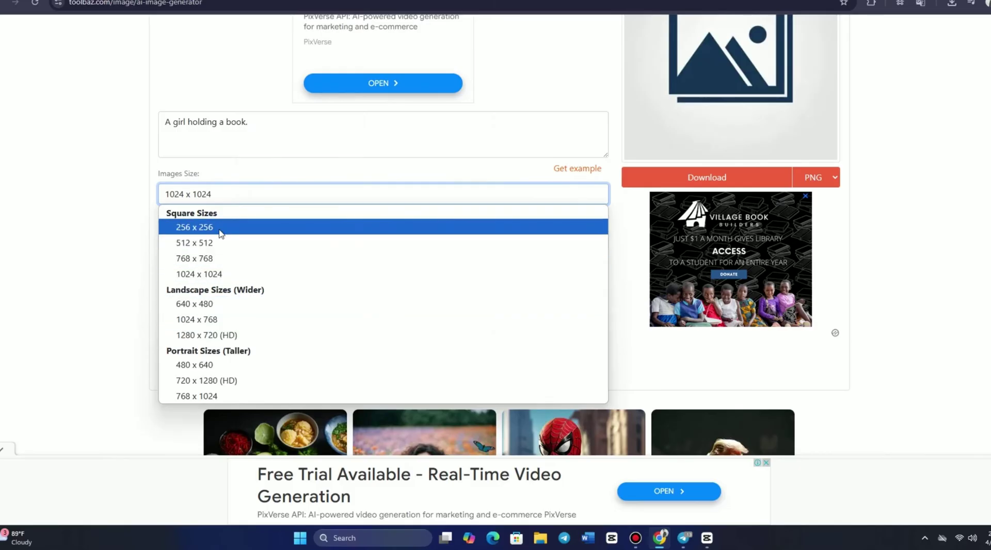
left_click(222, 381)
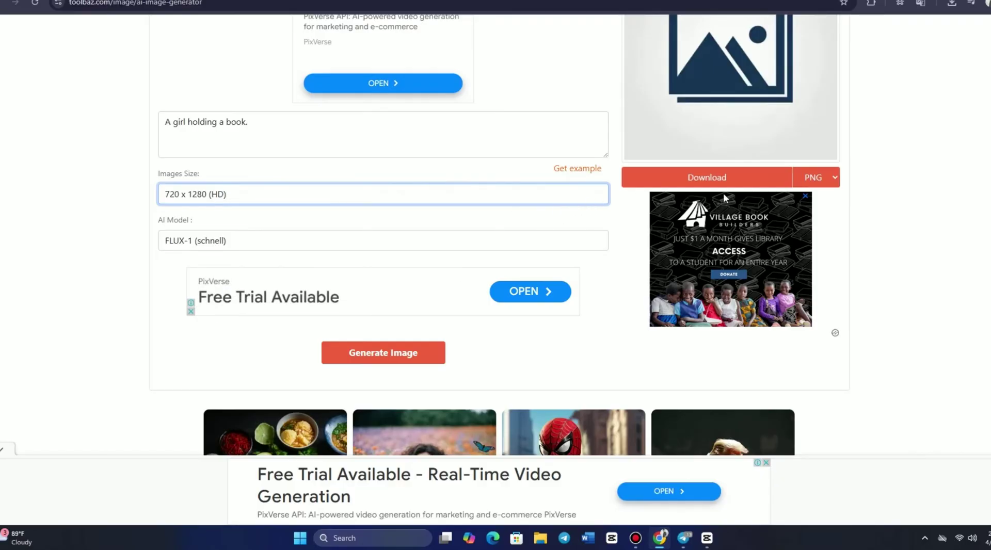
Keep FLUX-1 (schnell) as the AI model.
scroll(980, 199, "down", 1)
scroll(980, 199, "down", 2)
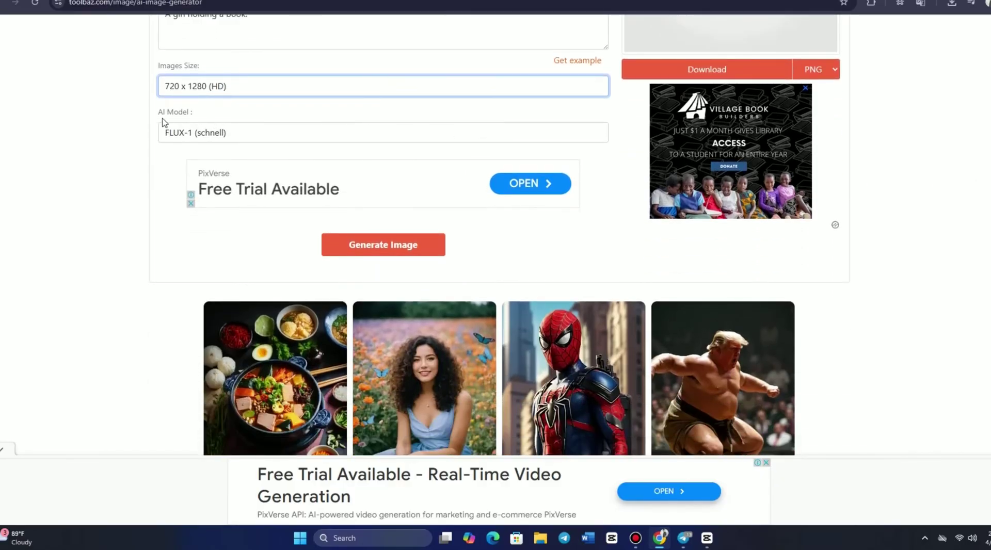
left_click(219, 134)
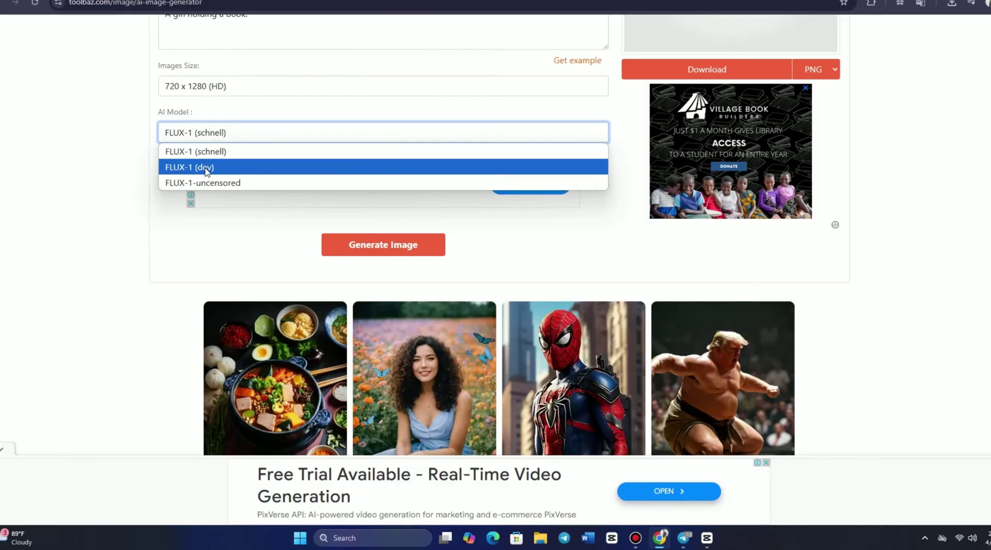
left_click(199, 153)
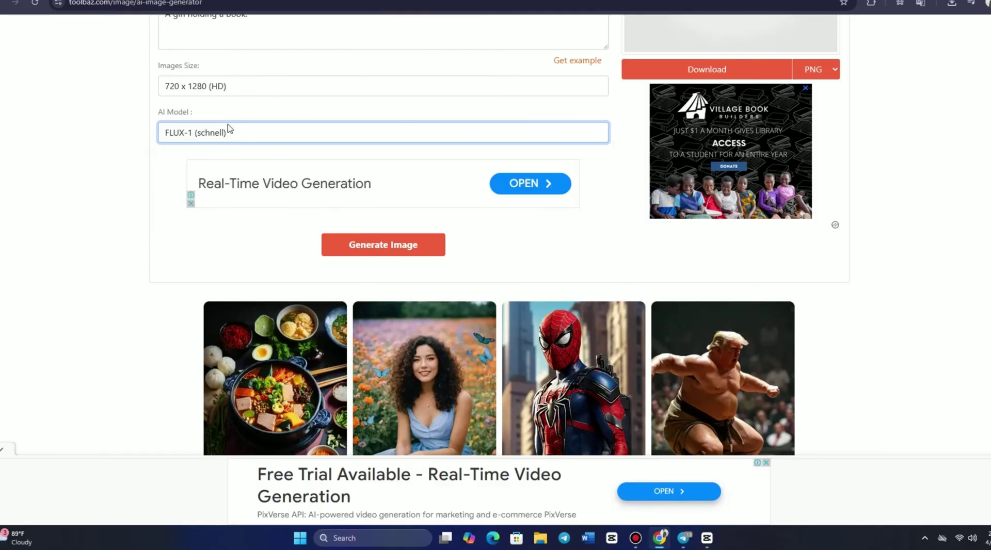
Download the 720 x 1280 girl-with-book image as a PNG and view it.
scroll(749, 194, "down", 3)
scroll(749, 194, "up", 3)
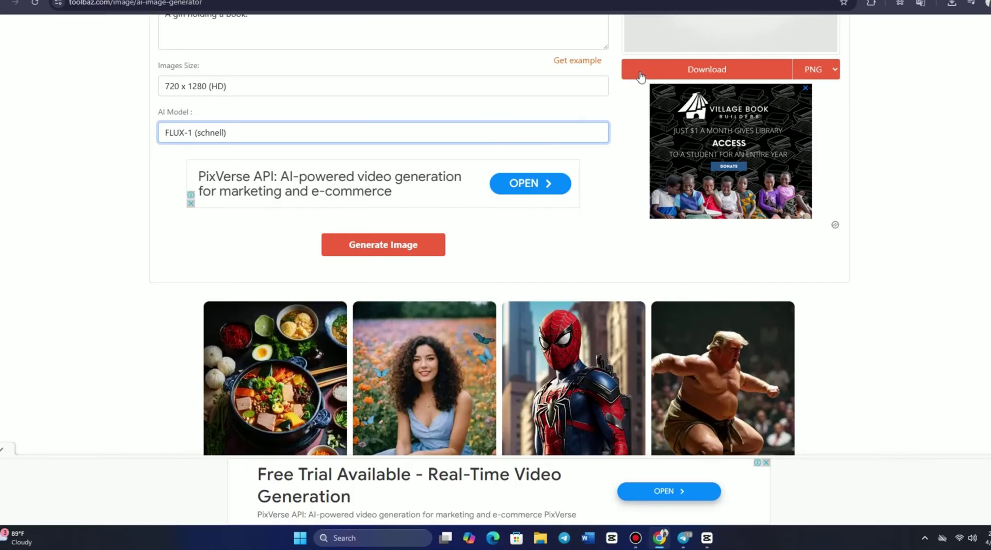
left_click(651, 77)
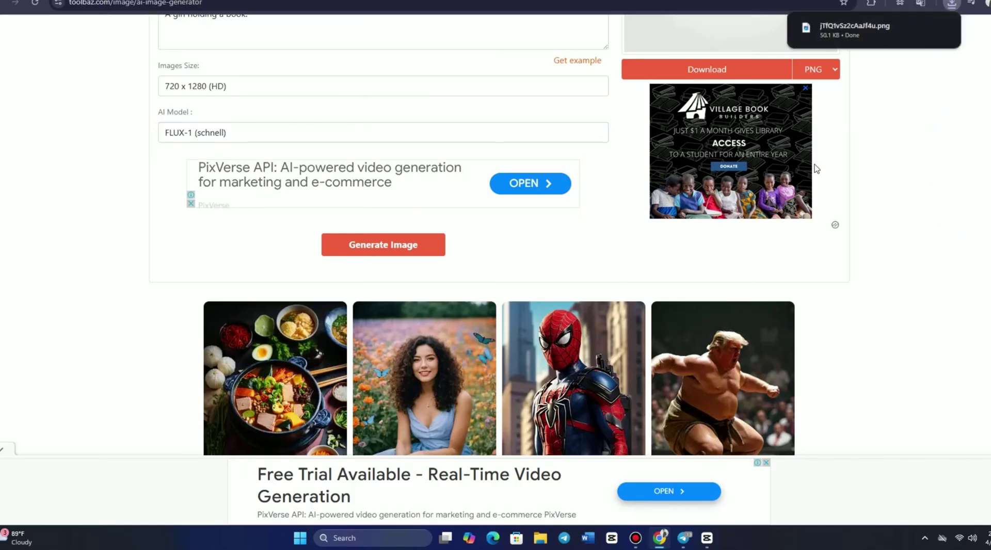
scroll(814, 165, "up", 4)
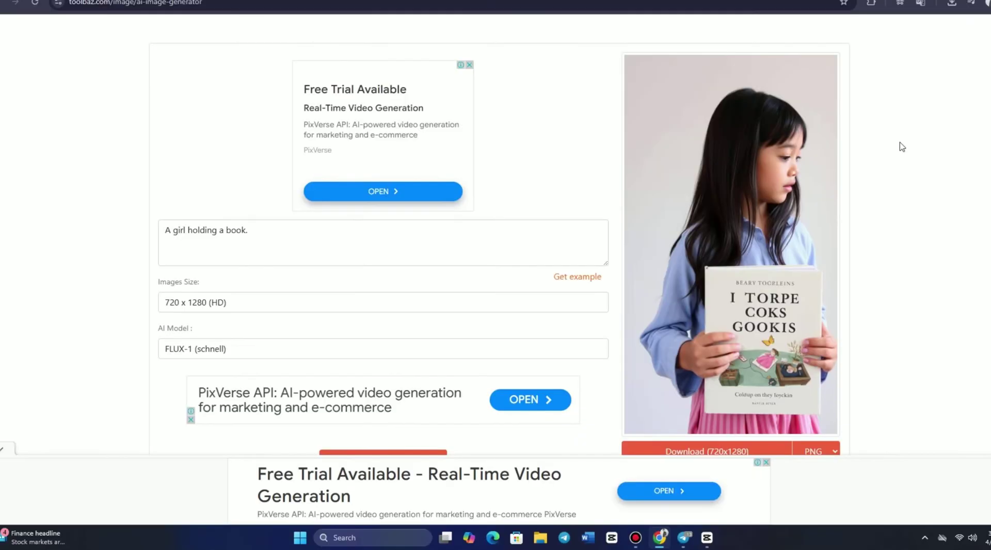
scroll(818, 166, "down", 1)
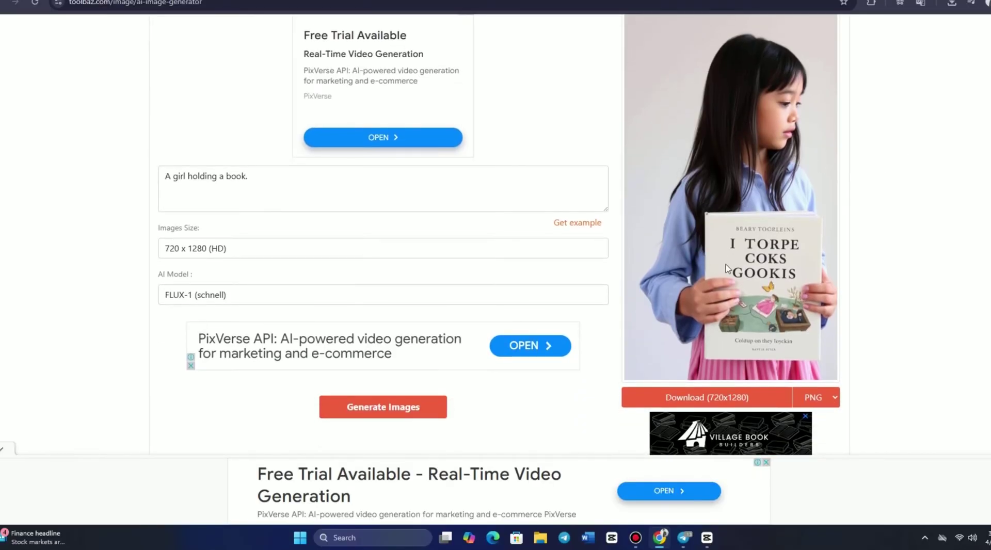
scroll(725, 255, "down", 1)
scroll(723, 268, "up", 3)
scroll(722, 278, "up", 1)
scroll(754, 206, "down", 2)
scroll(763, 264, "down", 2)
scroll(766, 216, "up", 2)
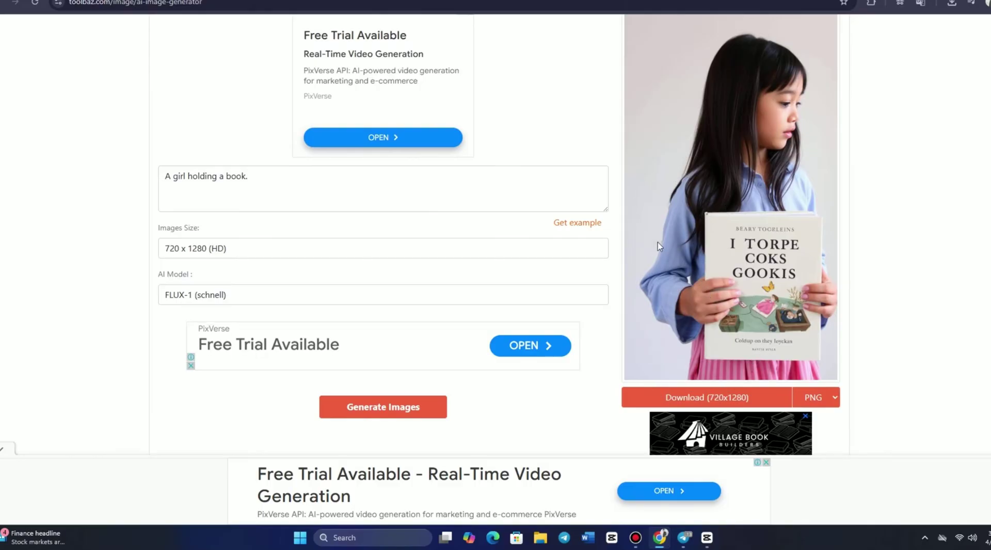
Scroll down the tools list and open the Poem Generator.
scroll(473, 281, "down", 2)
scroll(419, 320, "down", 2)
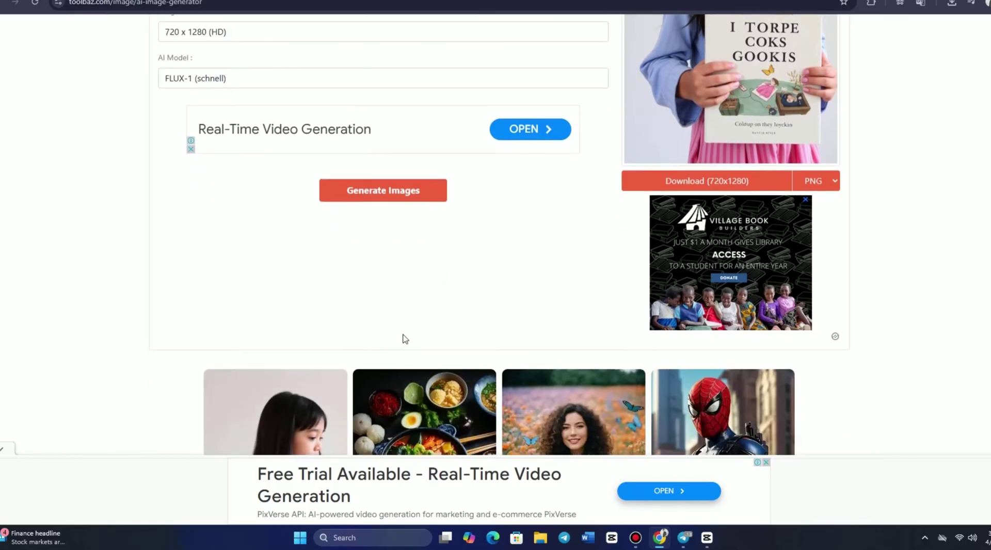
scroll(403, 338, "down", 5)
scroll(402, 336, "down", 4)
scroll(401, 337, "down", 1)
scroll(413, 358, "down", 5)
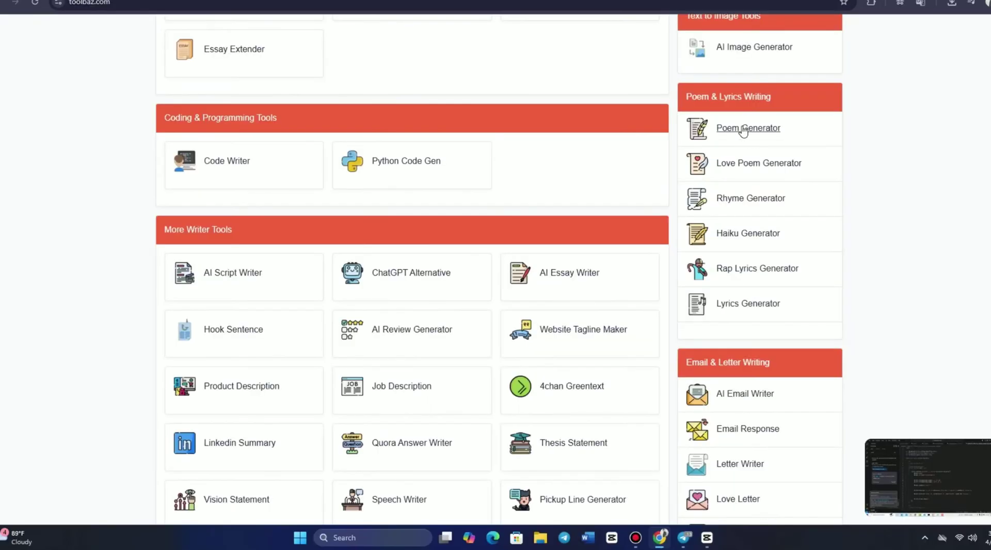
left_click(743, 129)
Enter a love topic and generate an 84-word poem about love.
scroll(309, 303, "down", 2)
left_click(239, 212)
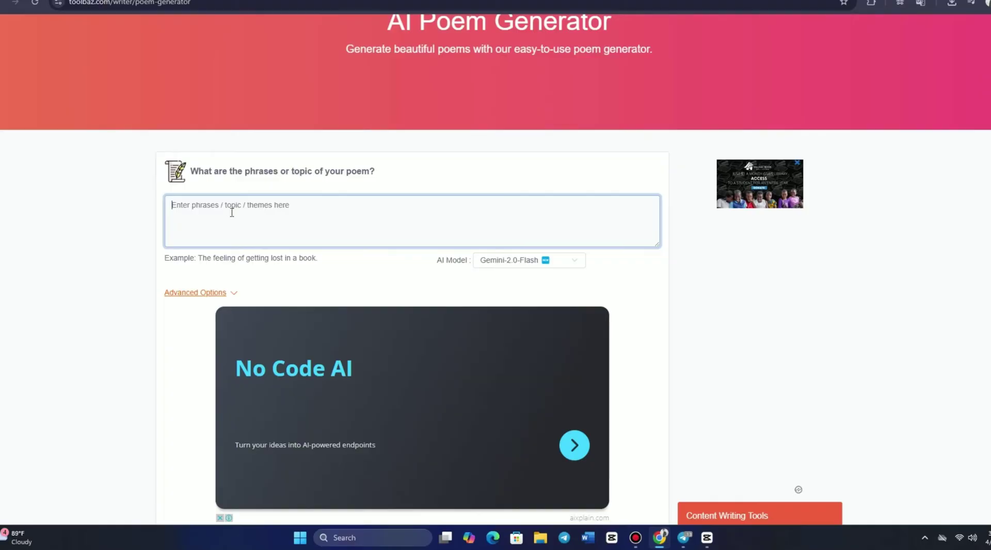
type("I")
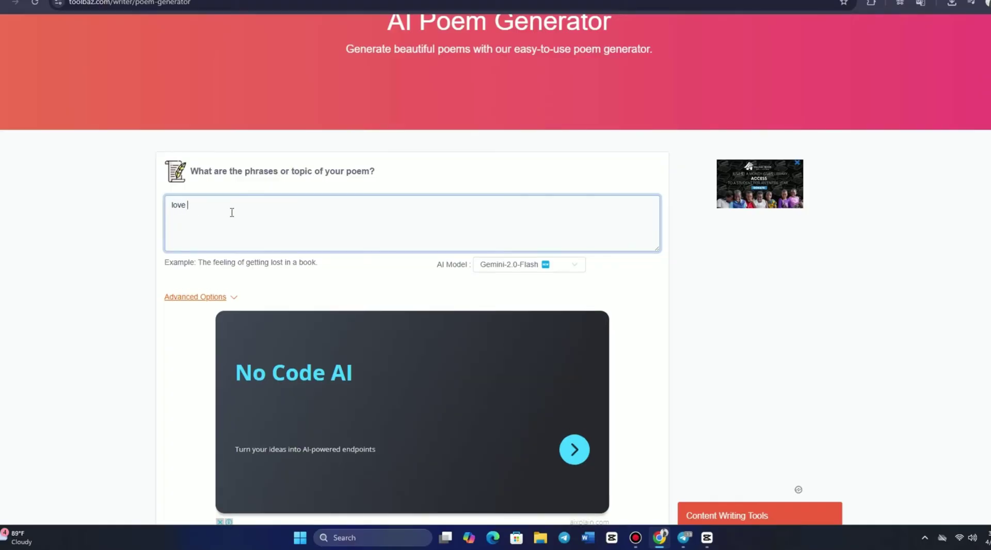
scroll(230, 214, "down", 1)
scroll(230, 216, "down", 4)
left_click(374, 299)
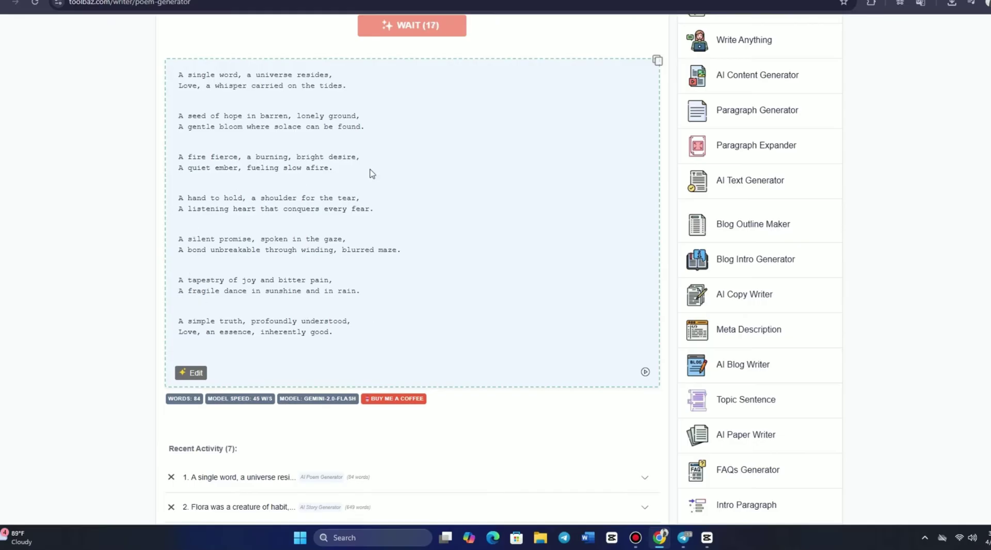
scroll(418, 233, "down", 6)
scroll(415, 235, "down", 1)
scroll(279, 253, "down", 3)
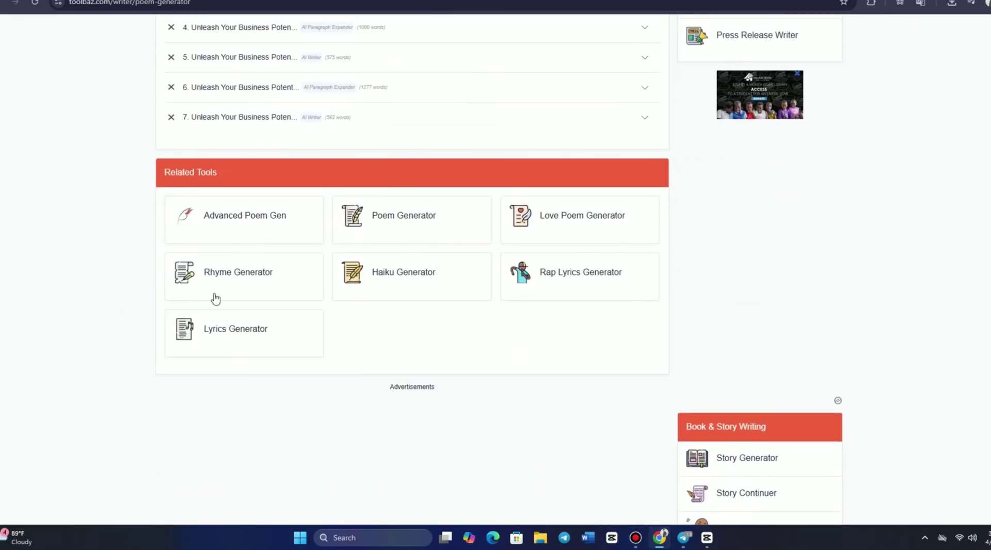
Open the Rhyme Generator and enter 'love' as the rhyme word.
left_click(242, 277)
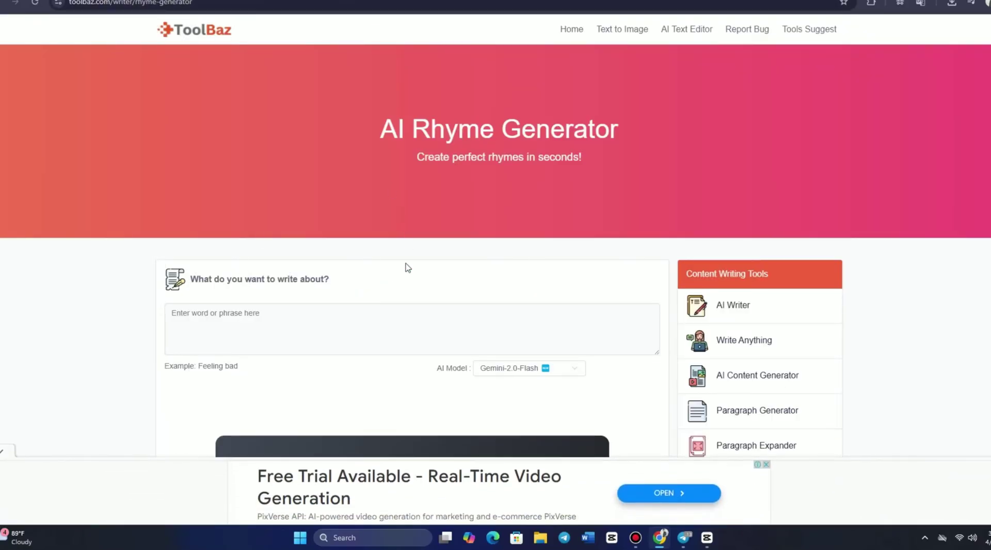
scroll(408, 310, "down", 4)
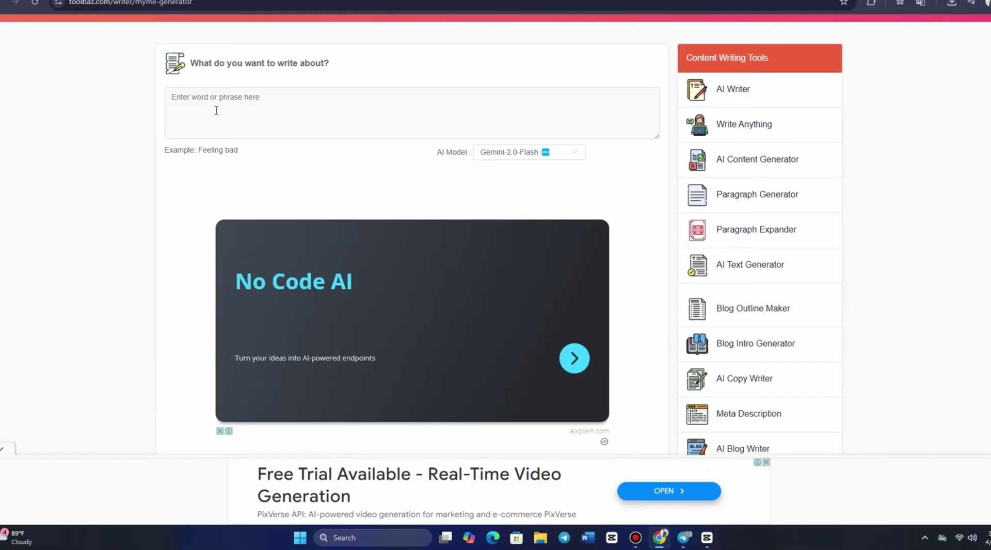
left_click(199, 110)
type("love")
Scroll down through the Rhyme Generator's usage guide to the Email & Letter Writing tools.
scroll(254, 143, "down", 6)
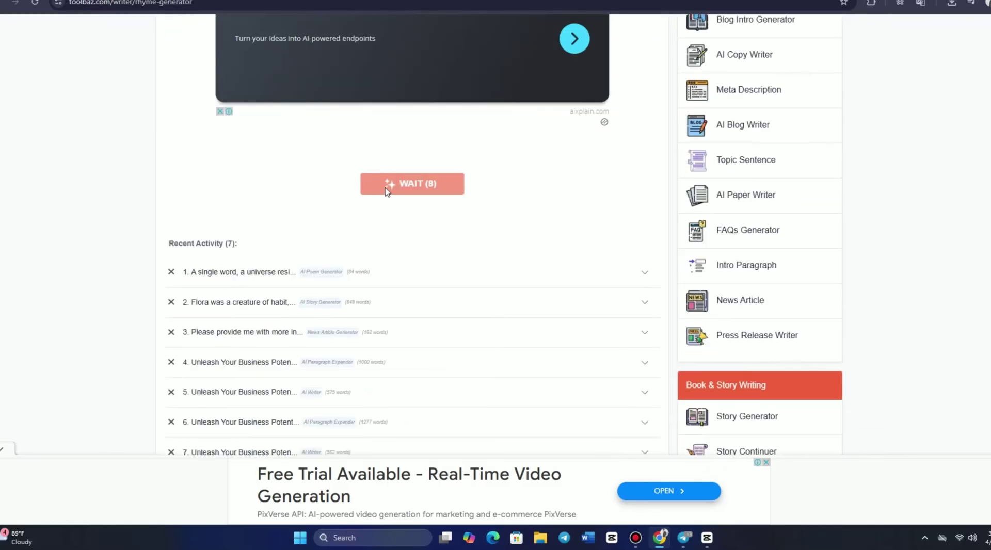
scroll(170, 261, "down", 6)
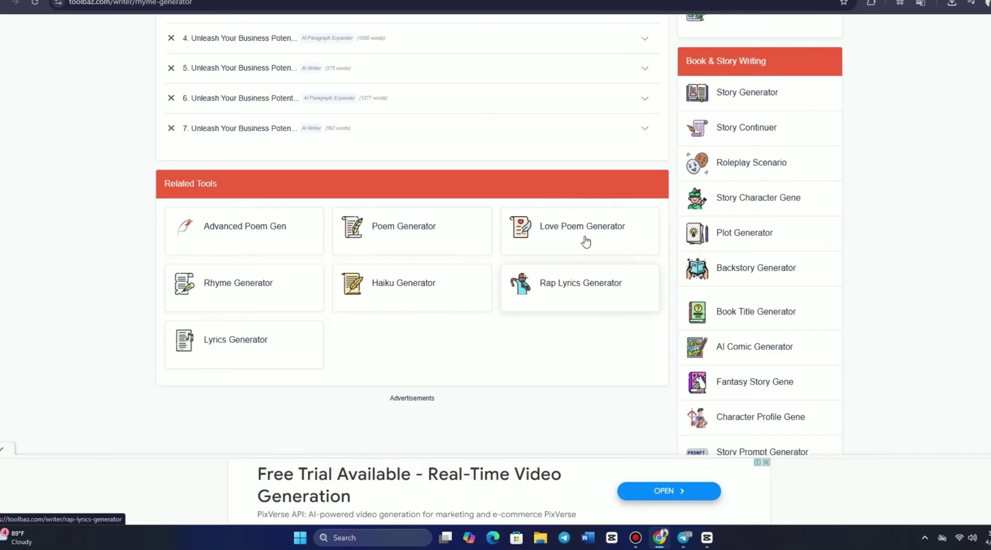
scroll(909, 204, "down", 6)
scroll(910, 212, "up", 5)
scroll(909, 216, "down", 6)
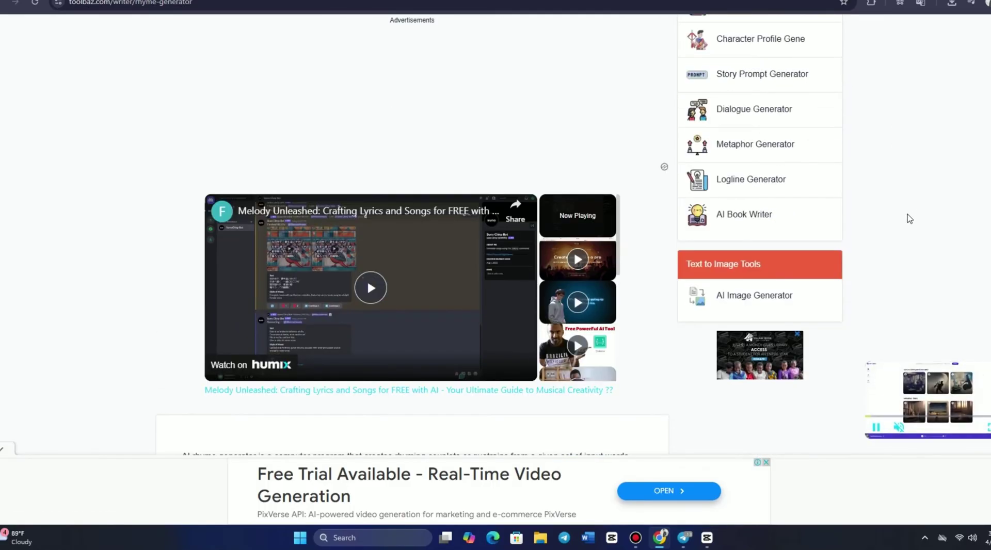
scroll(909, 217, "down", 7)
scroll(905, 218, "down", 8)
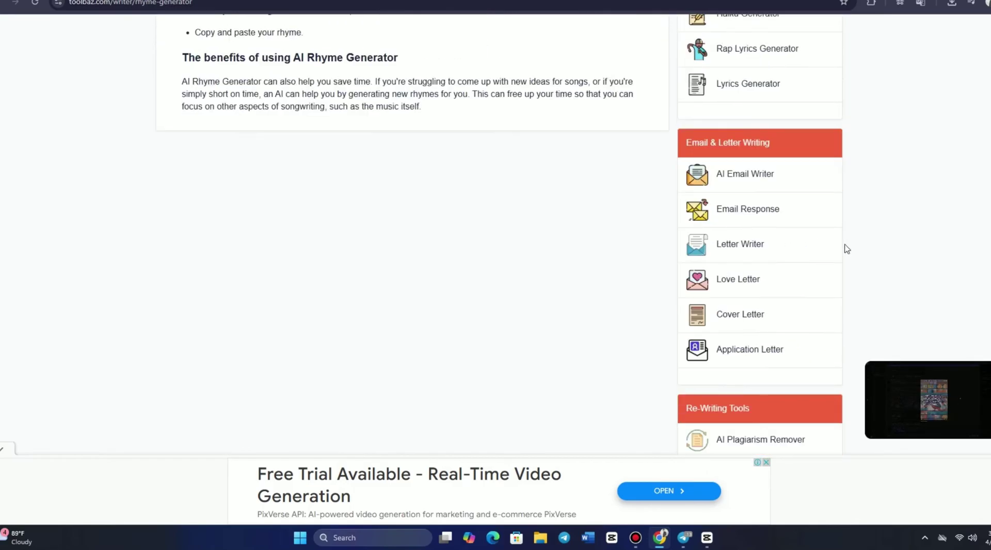
Open the AI Email Writer, dismiss the full-page ad and select the purpose box.
left_click(724, 175)
left_click(527, 307)
left_click(259, 332)
scroll(51, 321, "down", 2)
scroll(55, 319, "down", 1)
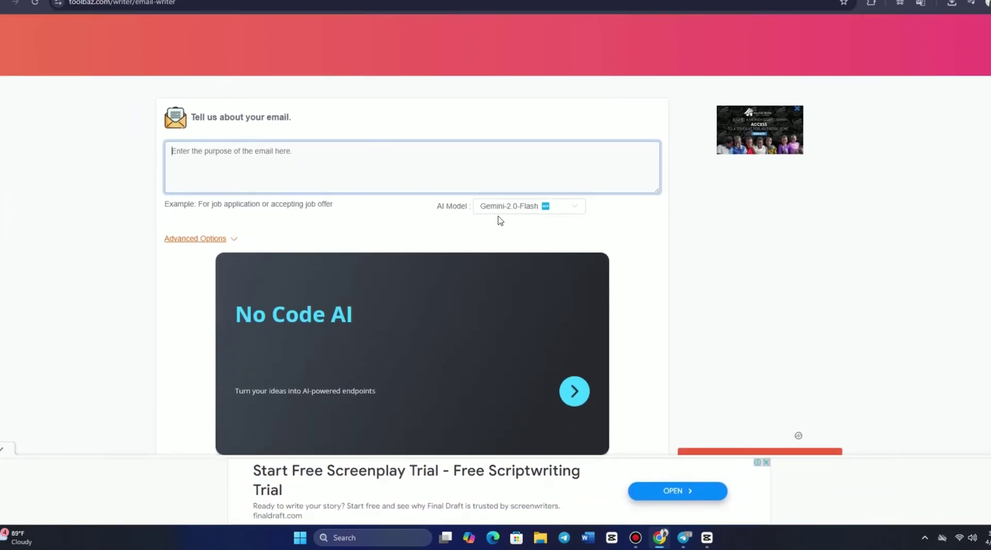
scroll(507, 219, "down", 5)
scroll(465, 212, "down", 2)
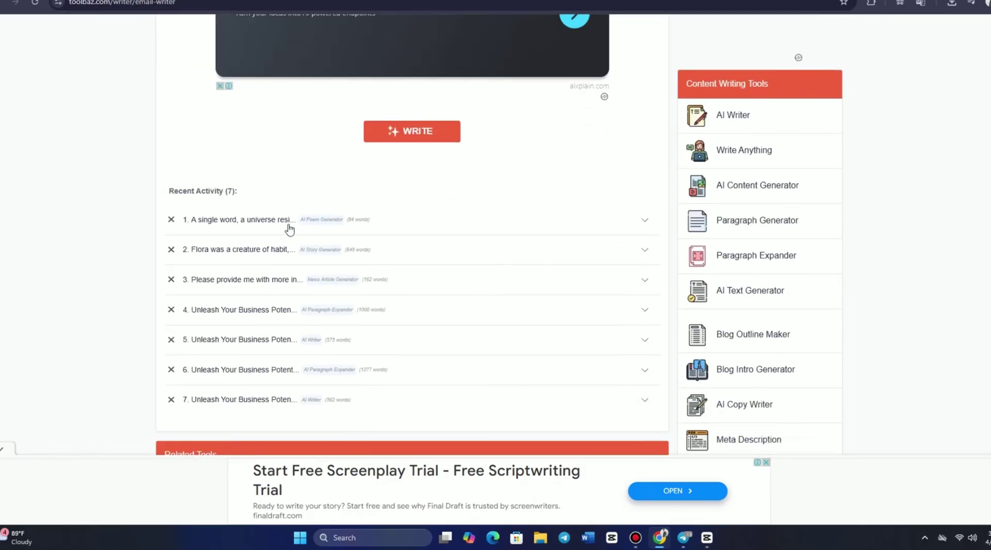
scroll(348, 249, "up", 5)
scroll(189, 215, "up", 3)
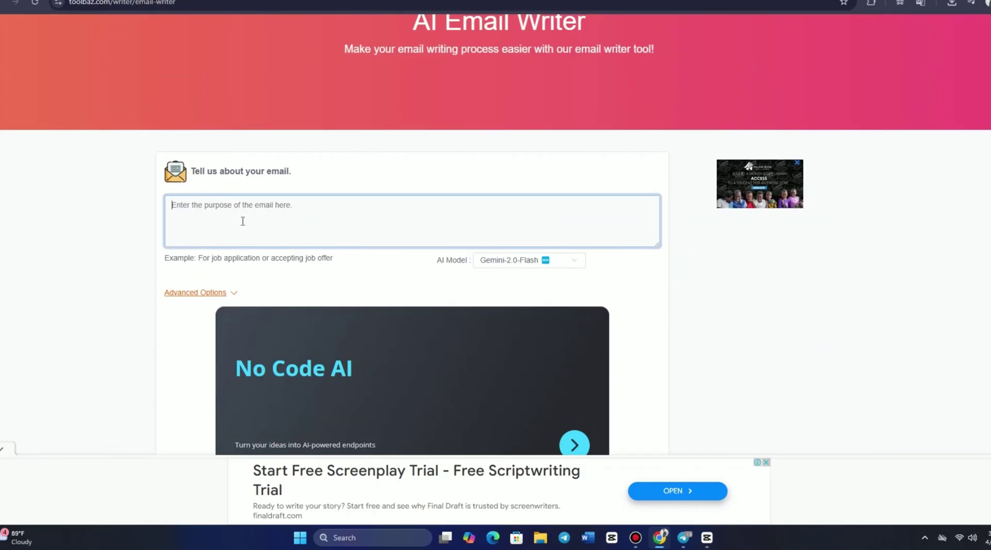
Enter 'job application' as the email purpose, generate it and review the result.
type("job application")
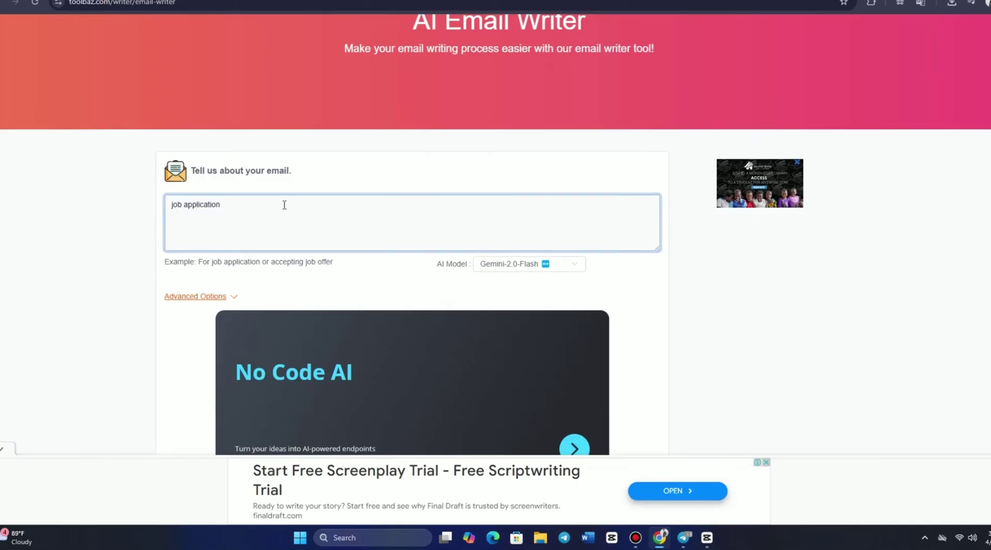
scroll(284, 210, "down", 5)
left_click(388, 192)
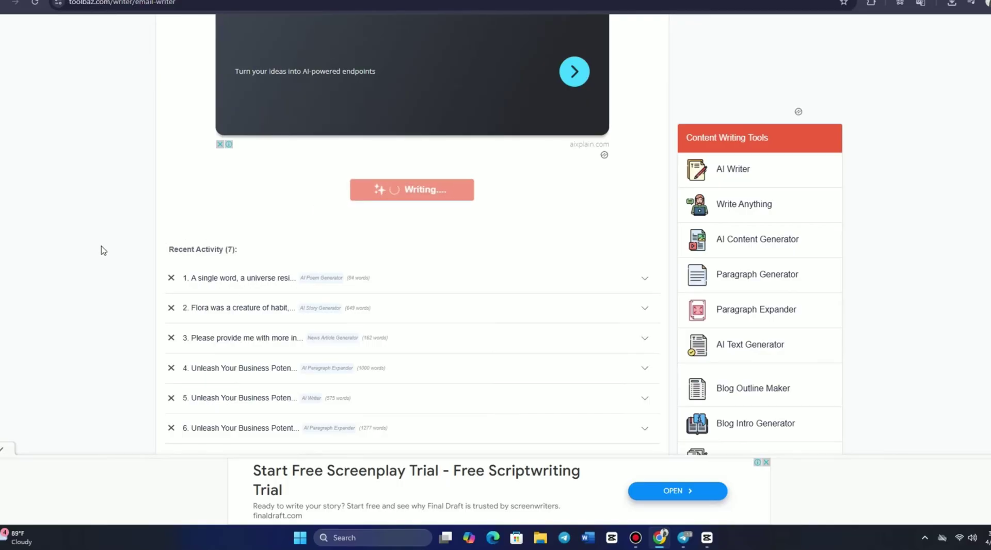
scroll(103, 250, "up", 5)
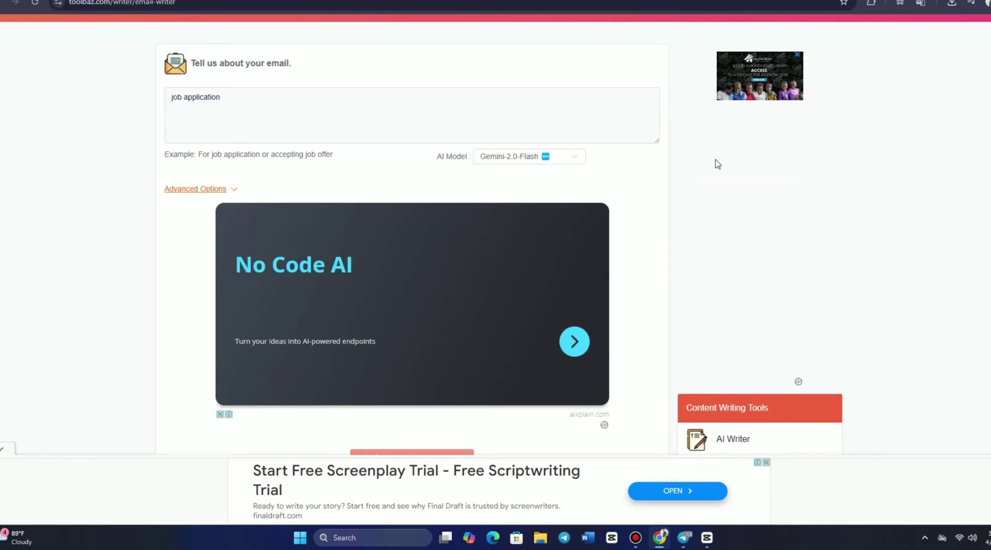
scroll(266, 168, "down", 5)
scroll(359, 177, "down", 5)
scroll(330, 194, "down", 3)
scroll(60, 221, "up", 1)
scroll(59, 221, "up", 6)
scroll(59, 221, "up", 3)
scroll(59, 230, "down", 1)
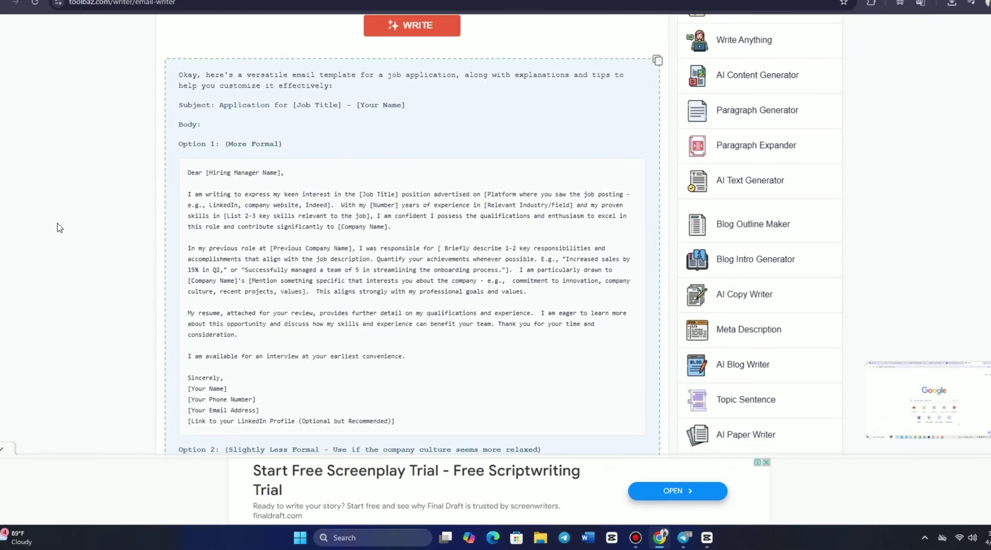
Regenerate the job-application email and review the new version.
left_click(408, 241)
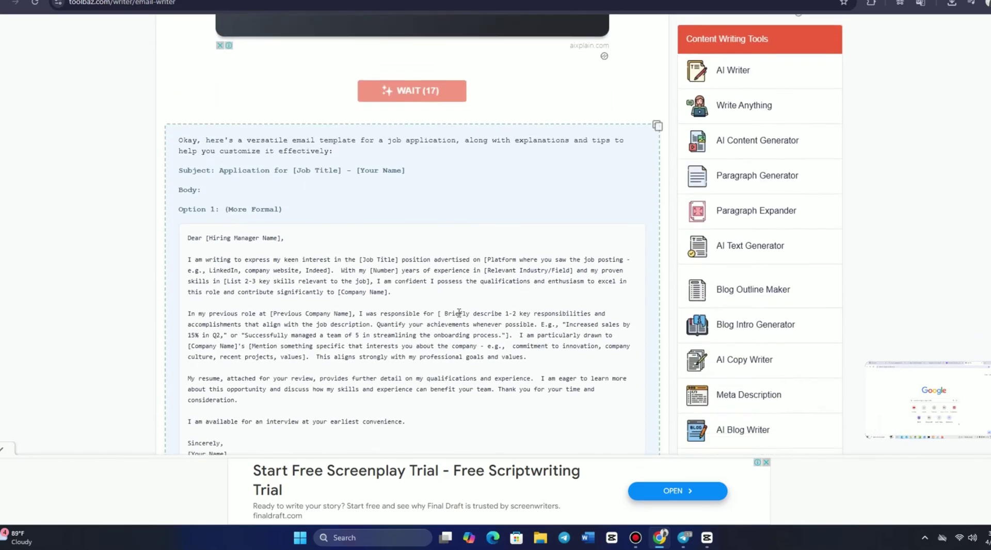
scroll(459, 313, "down", 1)
scroll(574, 359, "up", 5)
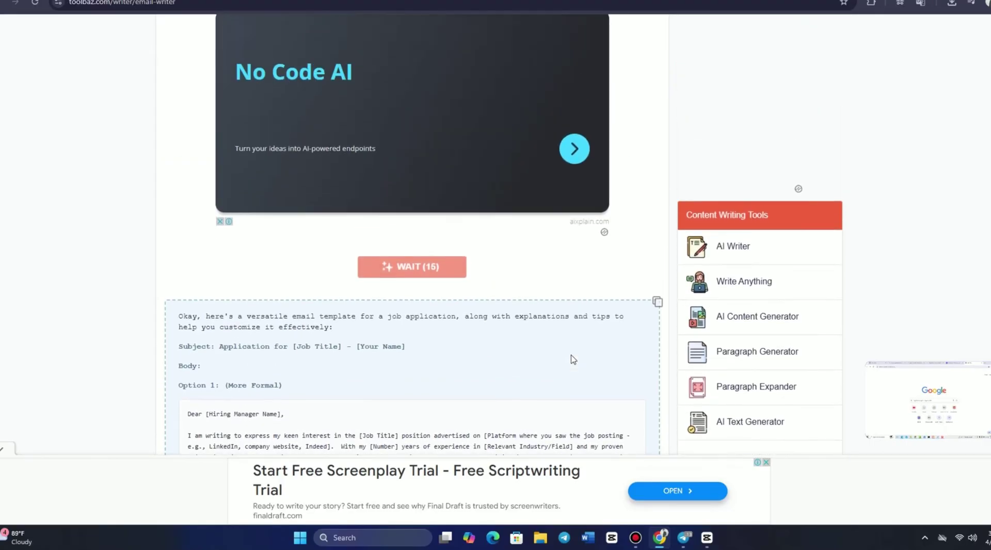
scroll(573, 359, "up", 1)
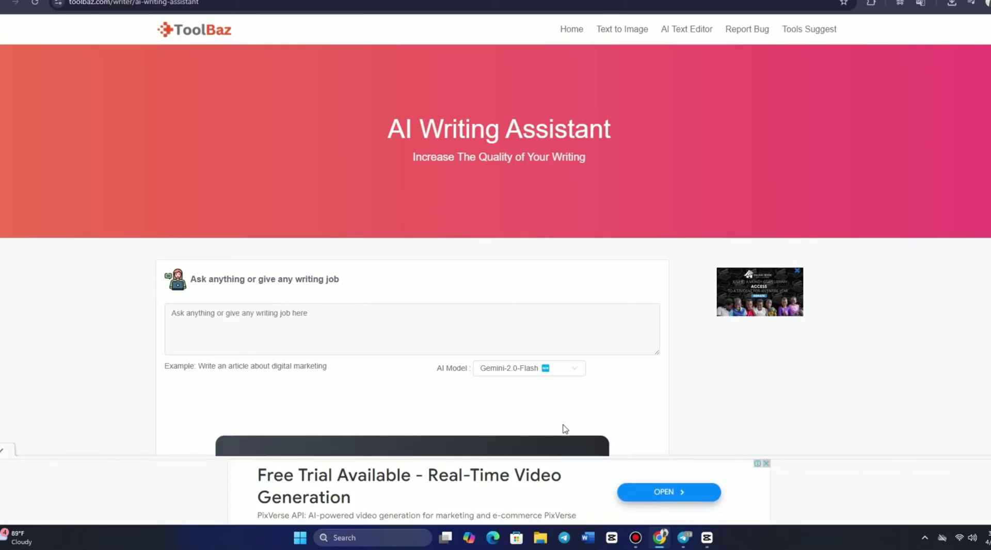
Submit 'A girl holding a book.' as the AI Writing Assistant request.
left_click(242, 331)
scroll(257, 339, "down", 3)
scroll(253, 341, "down", 2)
scroll(253, 341, "down", 3)
scroll(252, 342, "up", 6)
scroll(252, 342, "up", 2)
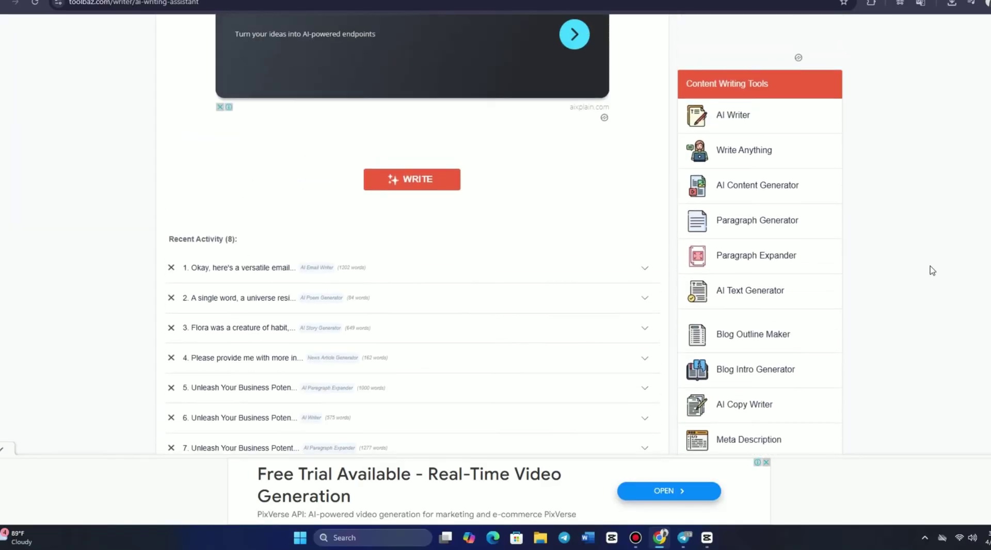
scroll(933, 270, "up", 10)
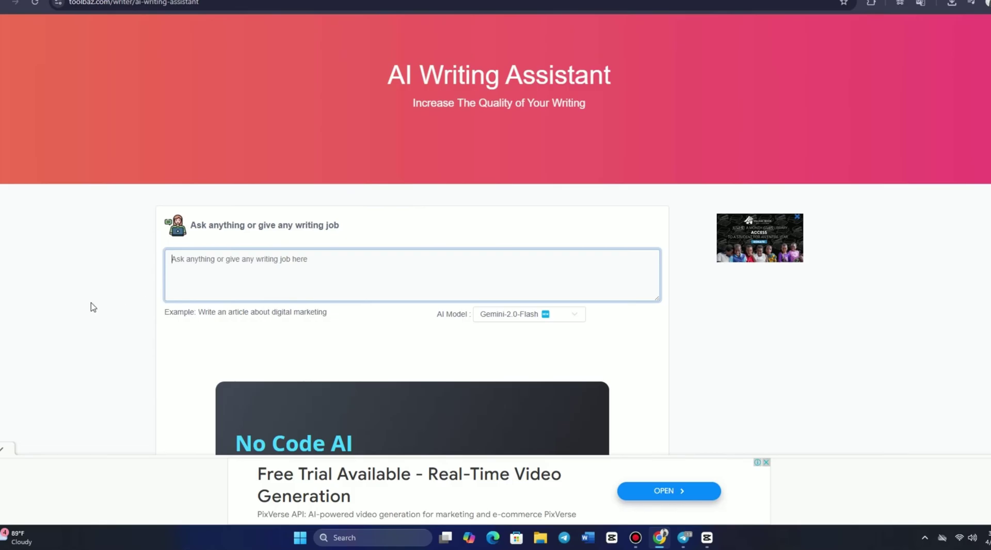
type("A girl holding a book.")
scroll(504, 327, "down", 5)
left_click(410, 352)
scroll(129, 258, "down", 3)
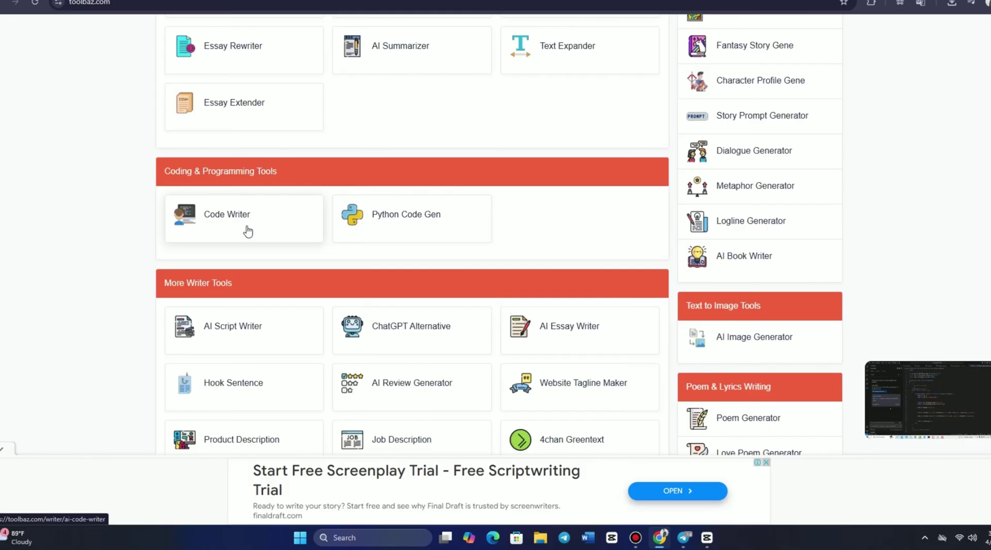
left_click(248, 232)
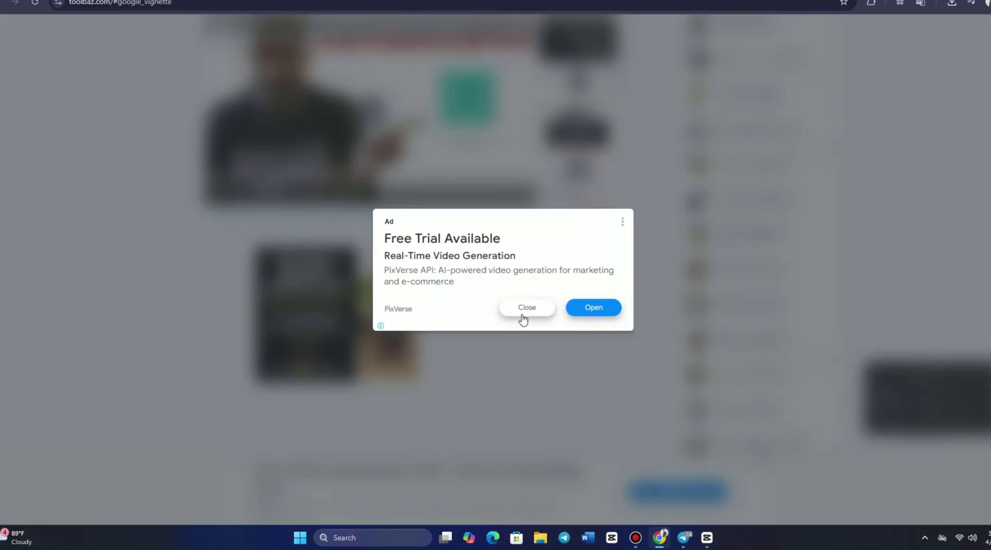
left_click(526, 315)
left_click(272, 332)
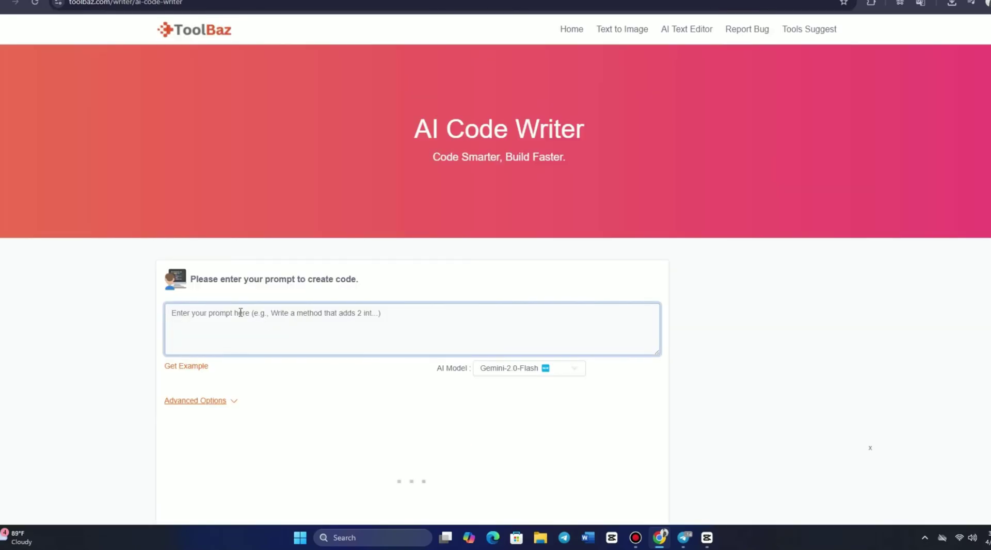
scroll(444, 325, "down", 1)
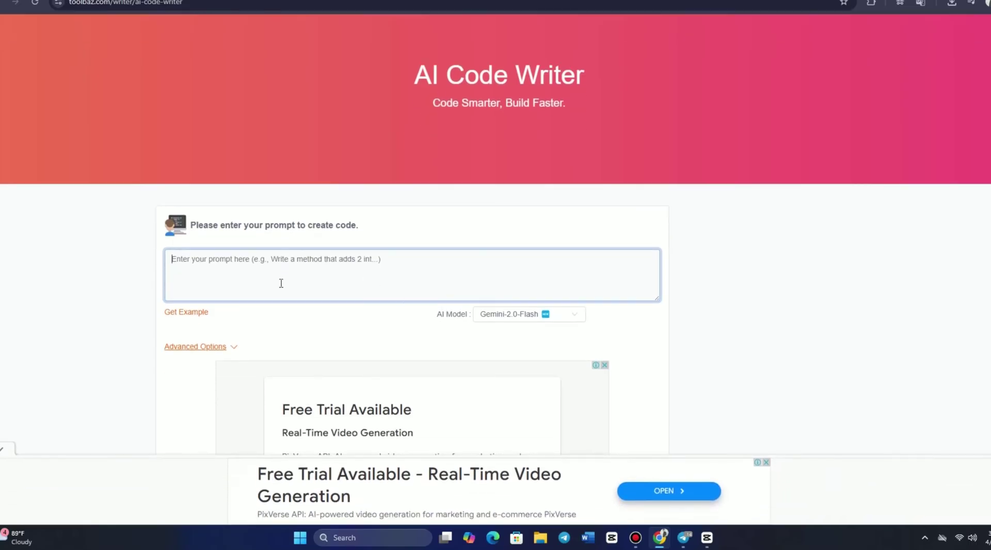
scroll(452, 278, "down", 3)
scroll(449, 276, "down", 5)
scroll(447, 275, "down", 2)
scroll(445, 250, "down", 10)
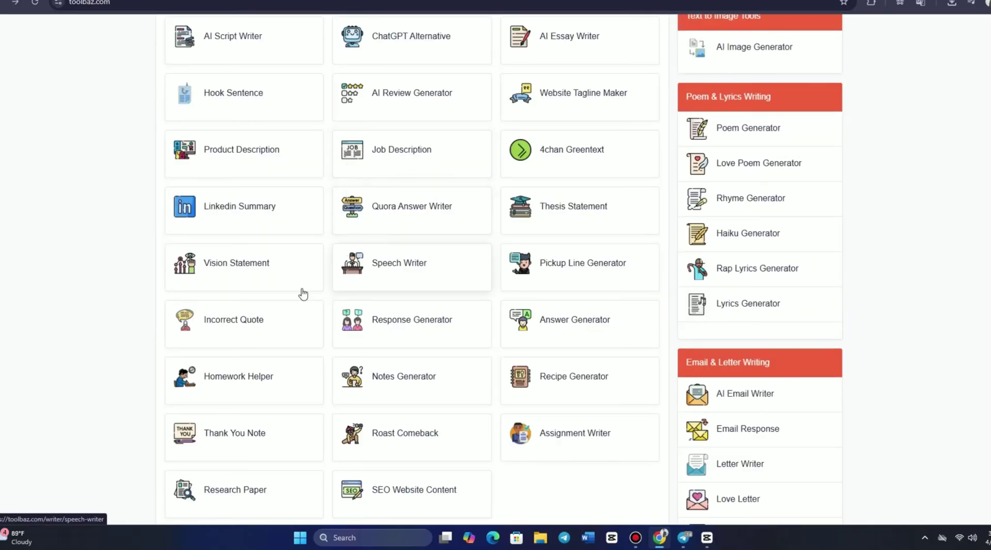
scroll(356, 310, "up", 1)
scroll(349, 294, "up", 4)
scroll(338, 269, "down", 9)
scroll(328, 240, "up", 6)
scroll(331, 222, "up", 1)
scroll(377, 154, "up", 1)
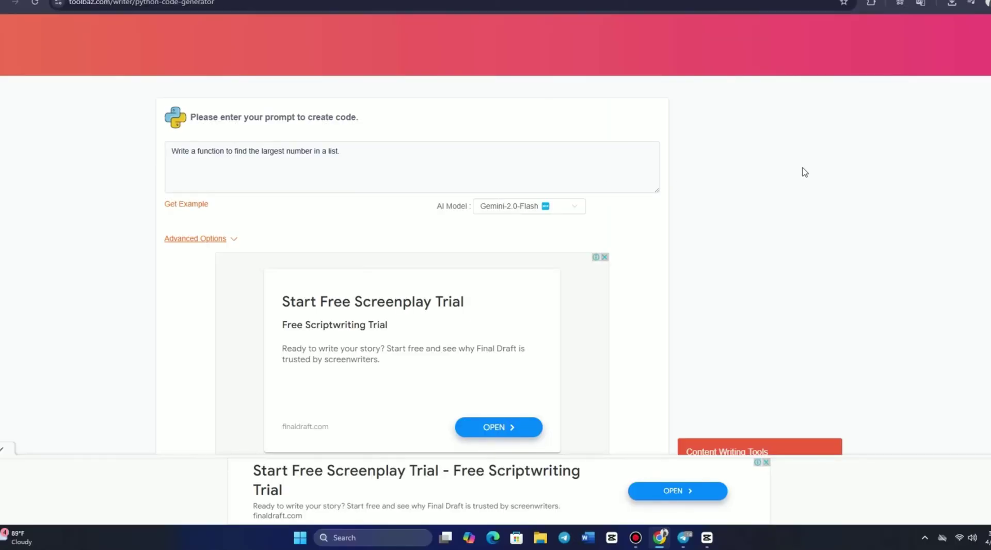
Review the generated find_largest_number Python code, selecting and then deselecting it.
scroll(389, 215, "down", 4)
scroll(378, 128, "down", 2)
scroll(312, 129, "down", 2)
scroll(311, 129, "up", 2)
scroll(229, 149, "up", 1)
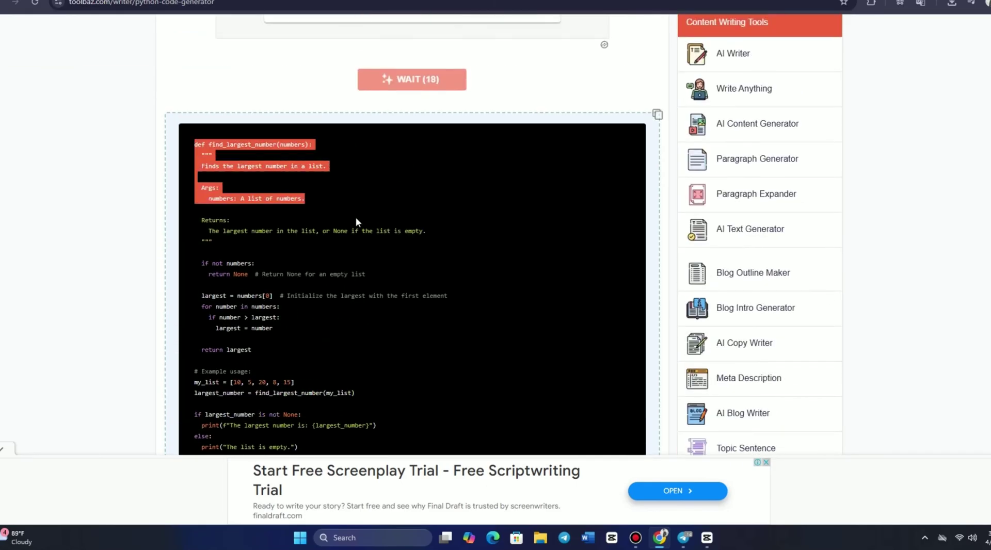
scroll(382, 269, "down", 4)
left_click_drag(363, 231, 377, 322)
left_click(377, 319)
Scroll the tool catalogue down to the More Writer Tools collection.
scroll(463, 173, "down", 4)
scroll(459, 207, "down", 3)
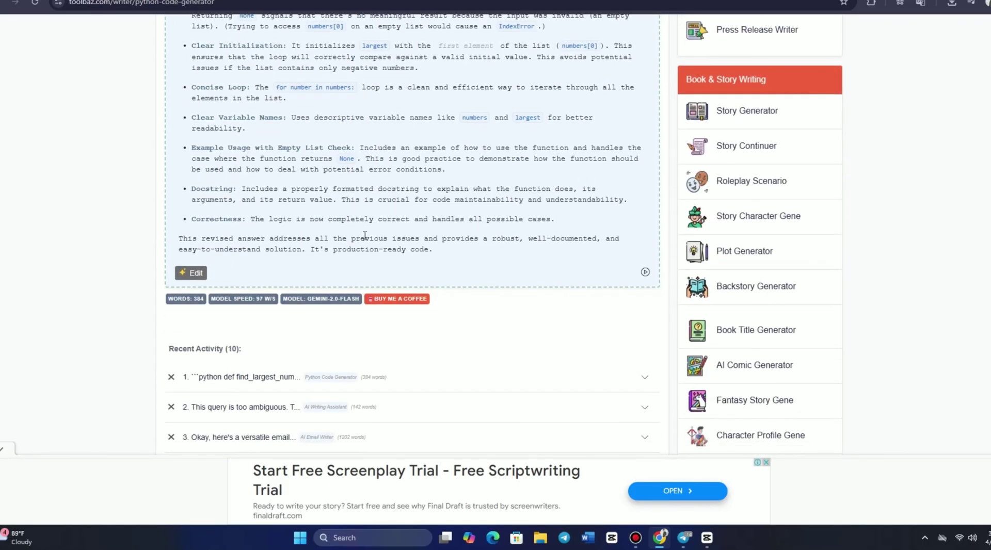
scroll(365, 235, "up", 4)
scroll(364, 235, "up", 4)
scroll(364, 234, "down", 8)
scroll(365, 238, "down", 3)
scroll(365, 239, "down", 4)
scroll(552, 253, "down", 1)
scroll(552, 253, "down", 5)
scroll(553, 253, "down", 3)
scroll(710, 279, "down", 8)
scroll(710, 278, "down", 5)
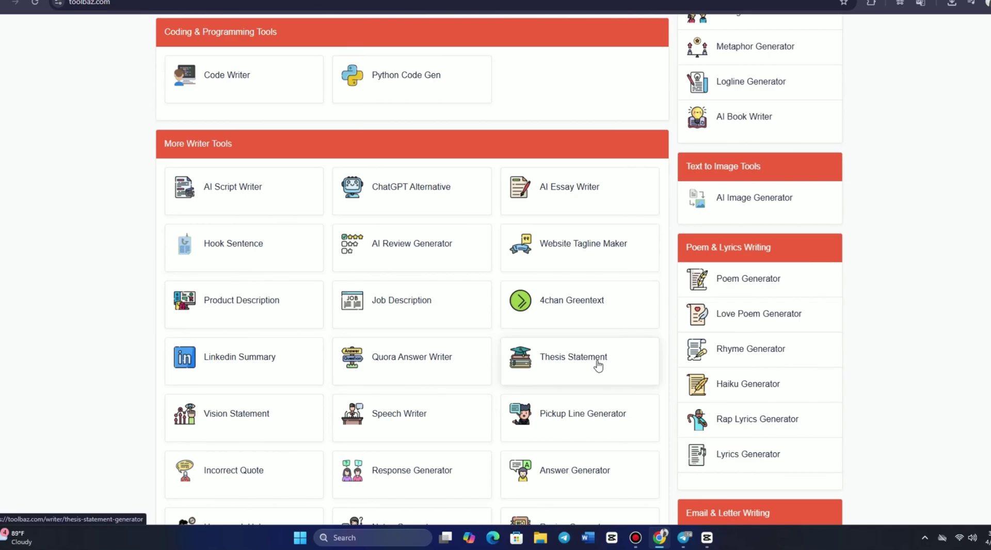
Generate a meat-alternatives thesis with Thesis Statement and scroll through its chapters.
left_click(598, 365)
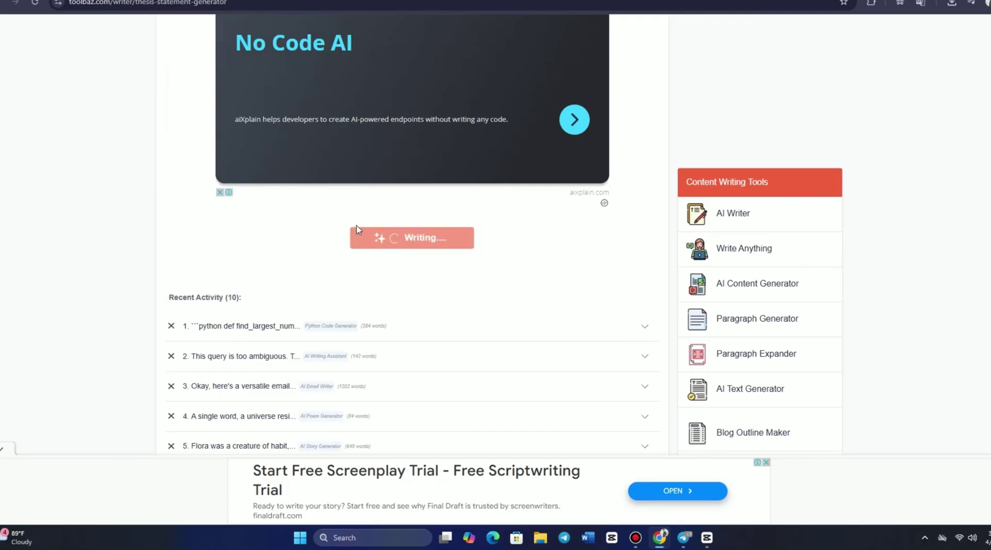
scroll(441, 277, "down", 4)
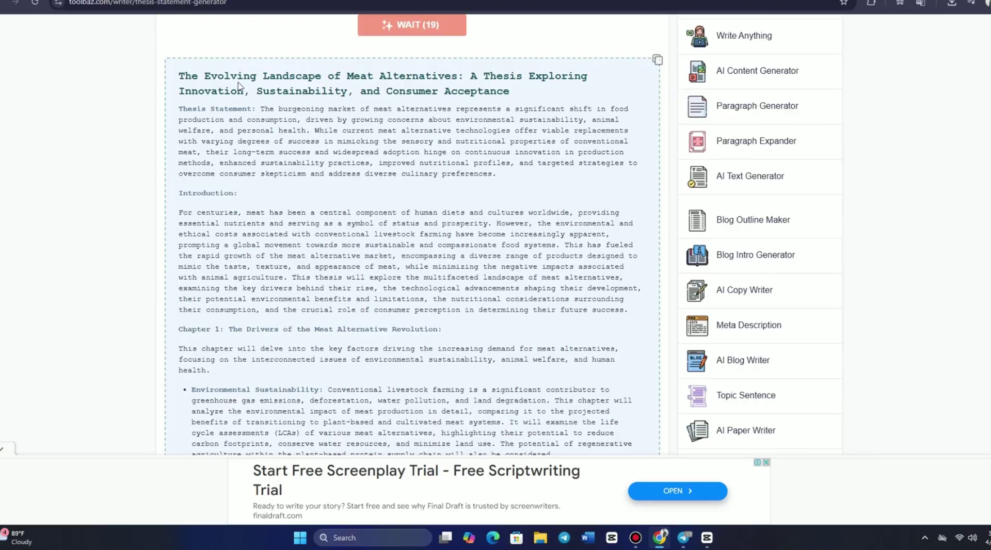
scroll(514, 124, "down", 3)
scroll(521, 150, "down", 2)
scroll(516, 181, "down", 6)
scroll(397, 232, "down", 4)
scroll(398, 233, "down", 3)
scroll(382, 237, "down", 5)
Scroll the Free AI Writer Tools catalogue down to Story & Book Writer and Text to Image.
scroll(361, 246, "down", 6)
scroll(332, 257, "down", 6)
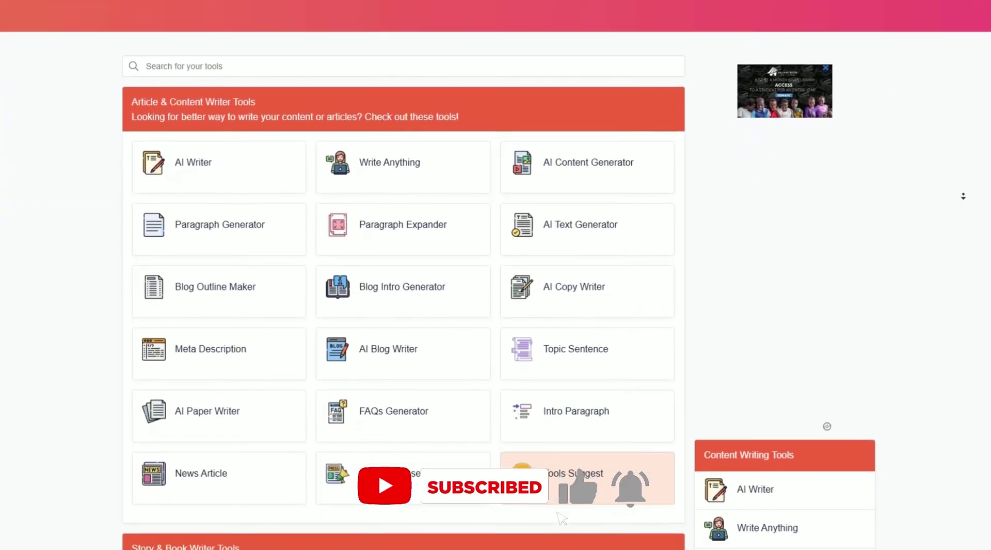
scroll(403, 279, "down", 5)
scroll(403, 279, "down", 3)
scroll(403, 279, "down", 2)
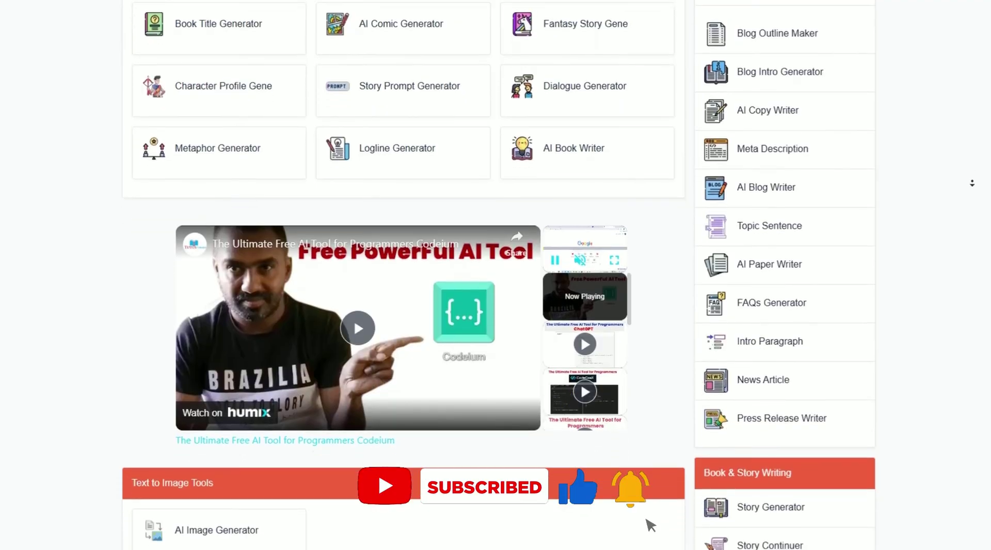